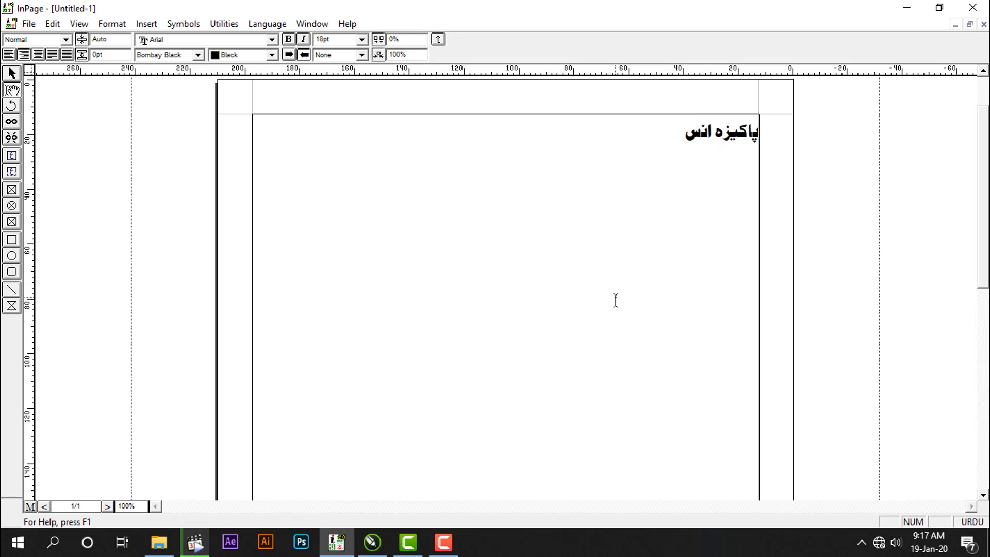
# Complete the Urdu heading so that it reads "پاکیزہ انسٹیٹیوٹ اف کمپیوٹر".
pyautogui.write('ٹیٹیو')
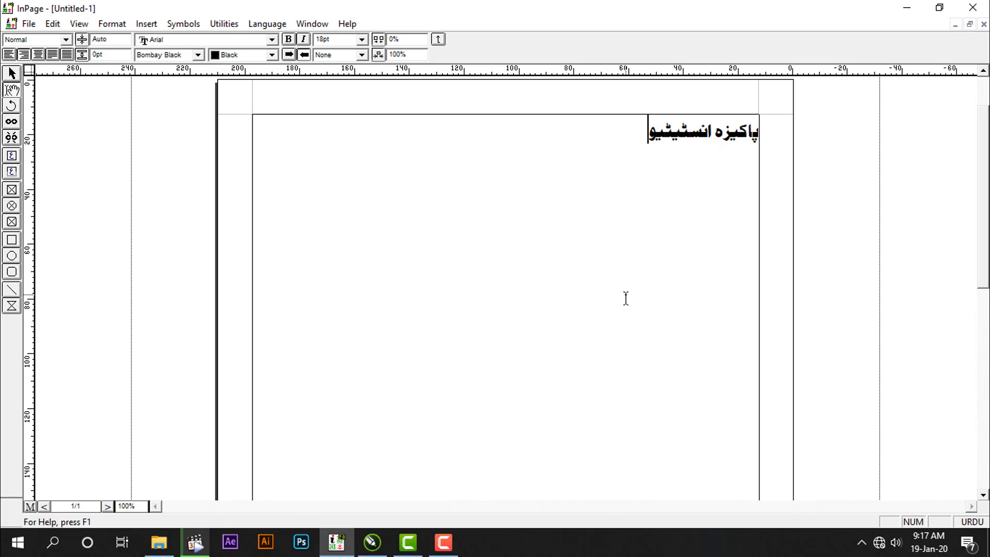
pyautogui.write('ٹ اف')
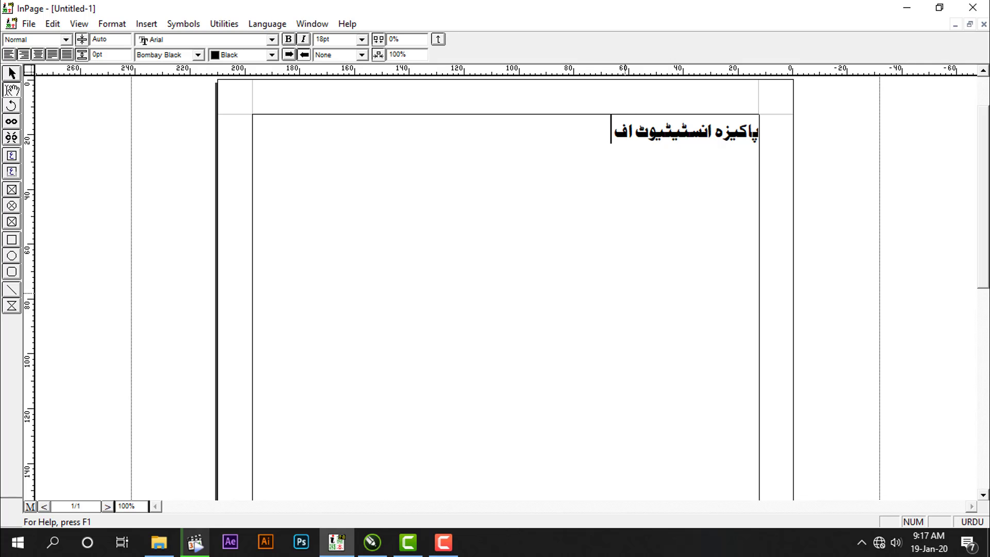
pyautogui.write(' کمپیوٹر')
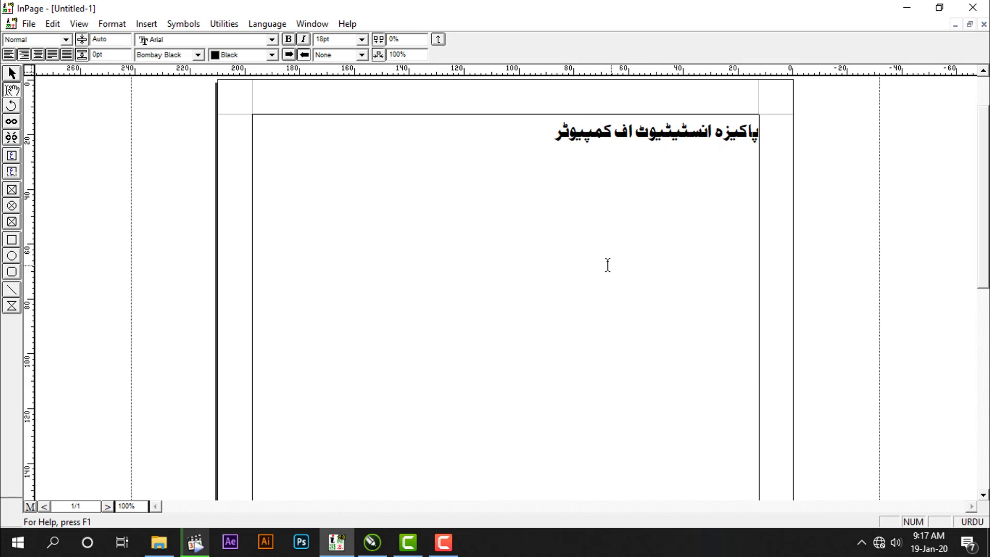
# Select the text box containing the Urdu heading as an object and copy it.
pyautogui.click(12, 74)
pyautogui.rightClick(548, 158)
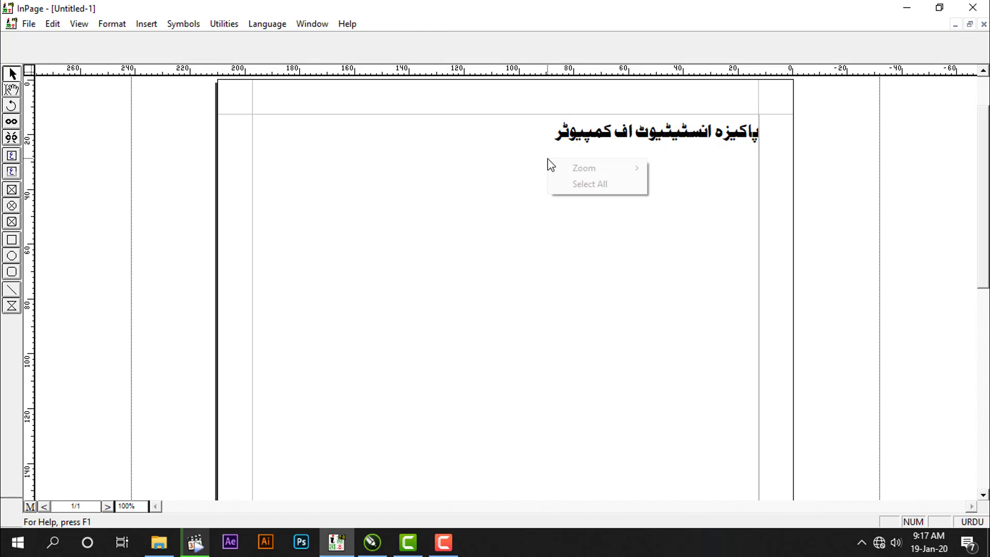
pyautogui.click(571, 187)
pyautogui.rightClick(518, 154)
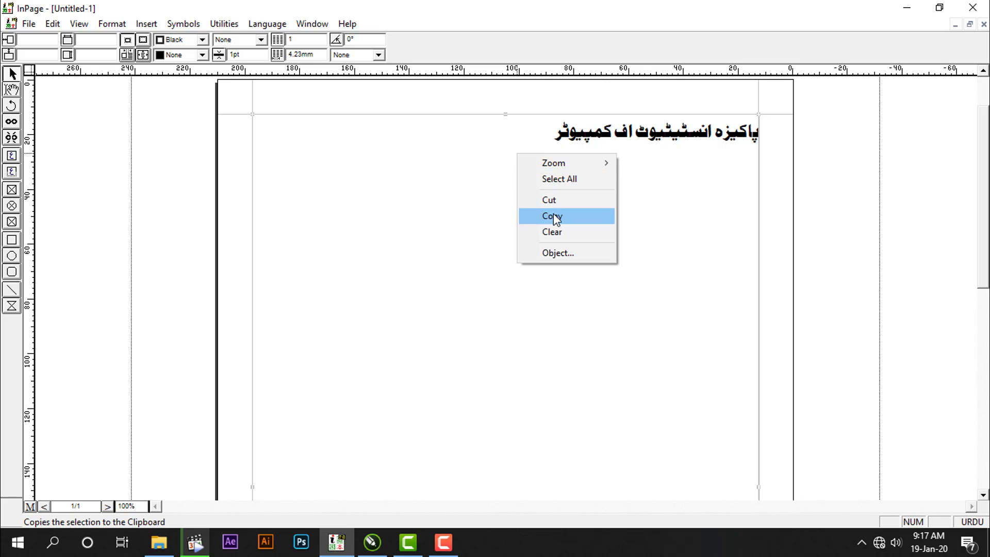
pyautogui.click(552, 217)
# Switch to CorelDRAW, paste the Urdu heading into urdu.cdr and fit it in the view.
pyautogui.click(371, 542)
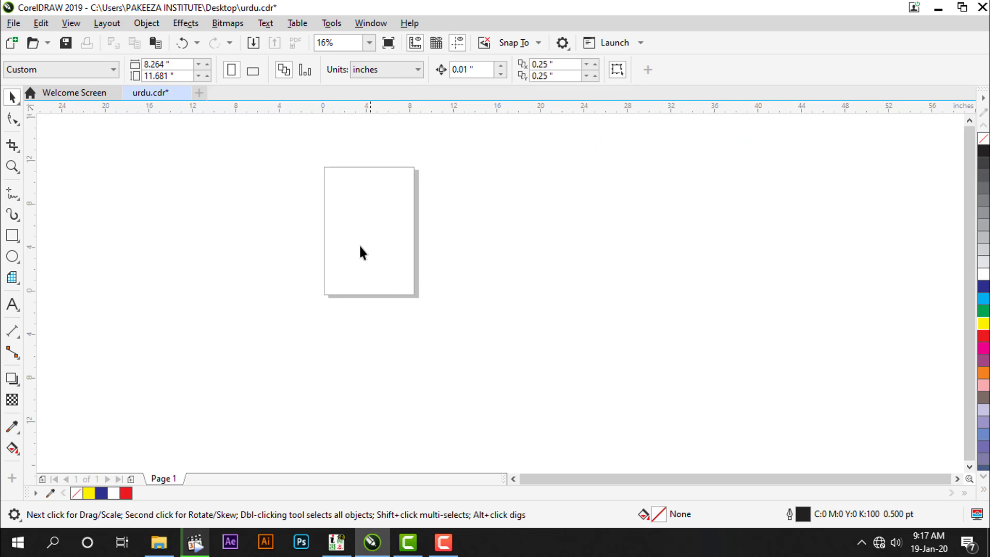
pyautogui.rightClick(345, 223)
pyautogui.click(377, 333)
pyautogui.click(369, 43)
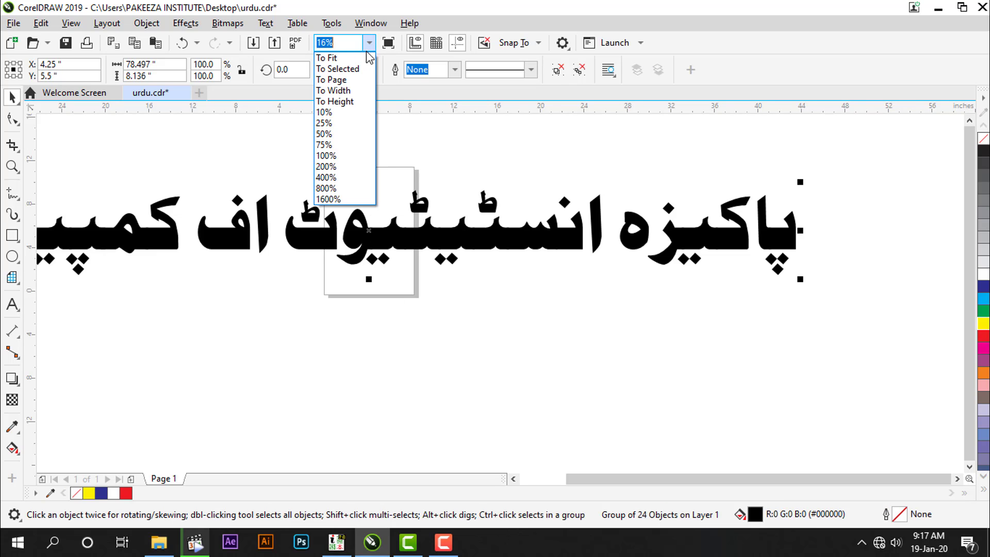
pyautogui.click(331, 57)
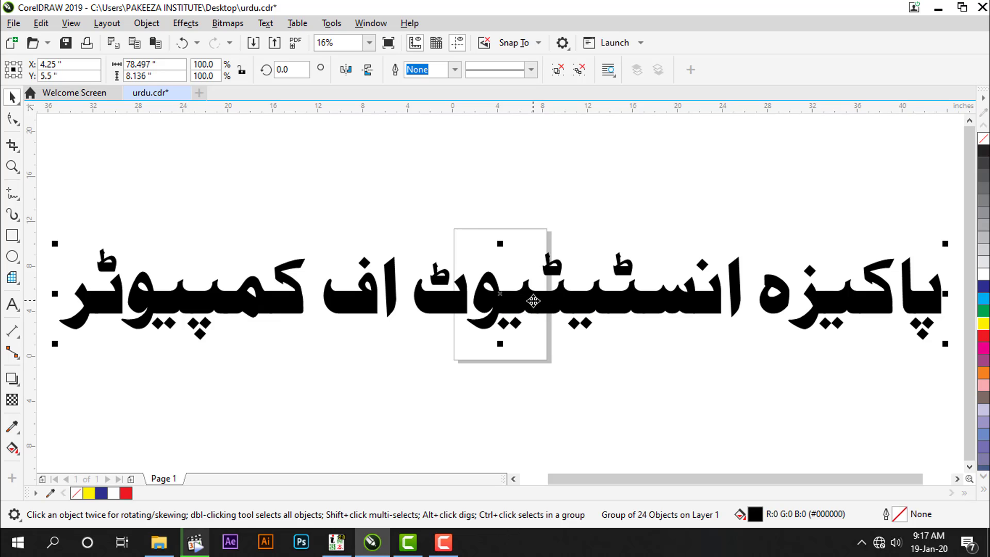
# Place a duplicate of the heading below the original, and move the original up to about X 10.8, Y 12.6 inches.
pyautogui.scroll(-2, 532, 301)
pyautogui.moveTo(532, 301); pyautogui.dragTo(526, 400)
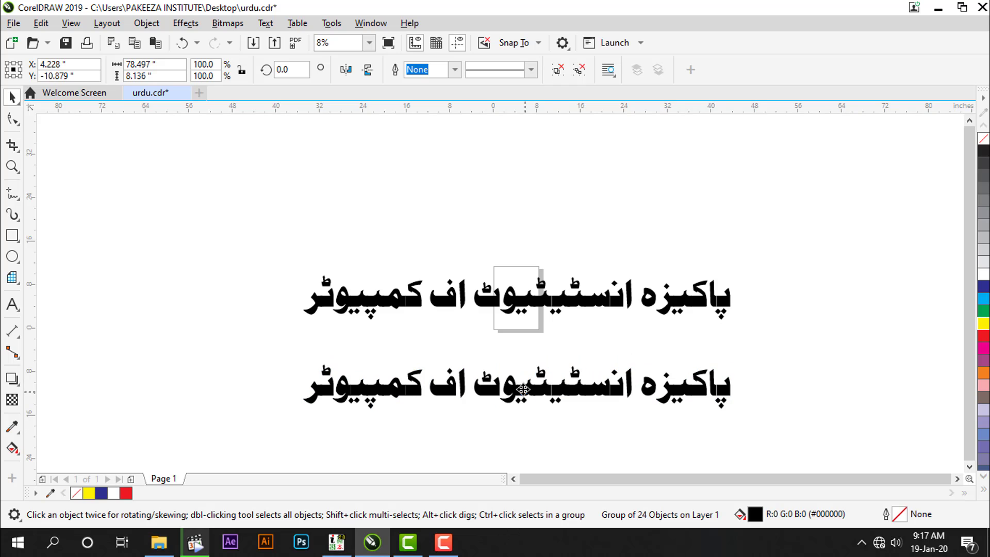
pyautogui.click(808, 326)
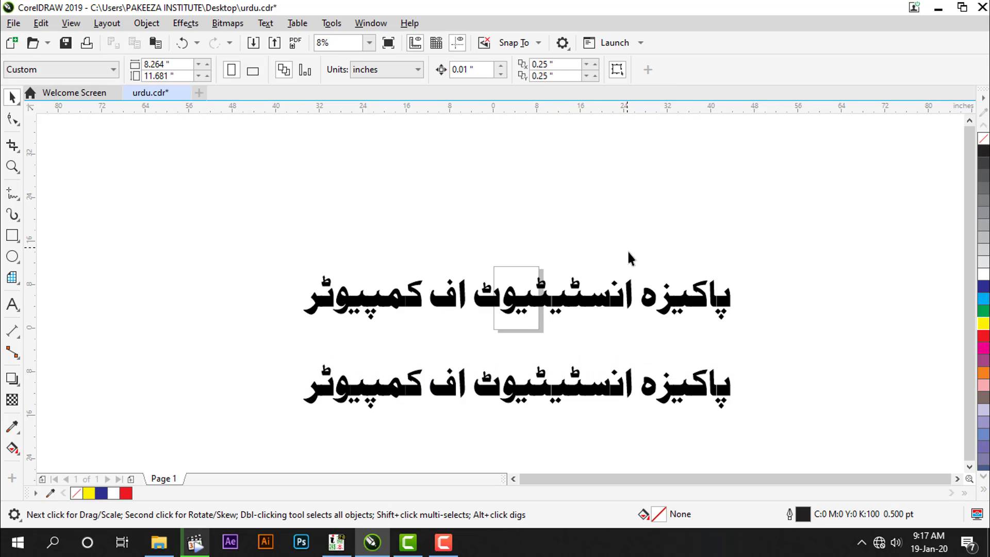
pyautogui.scroll(2, 629, 253)
pyautogui.moveTo(573, 347); pyautogui.dragTo(598, 291)
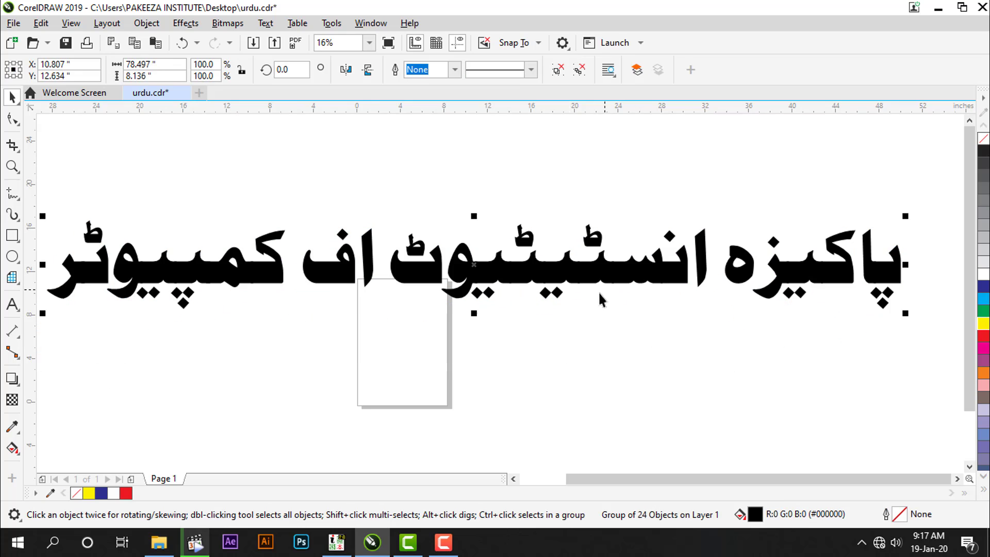
# Ungroup all objects in the upper heading and pull the first letters of پاکیزہ apart.
pyautogui.rightClick(649, 277)
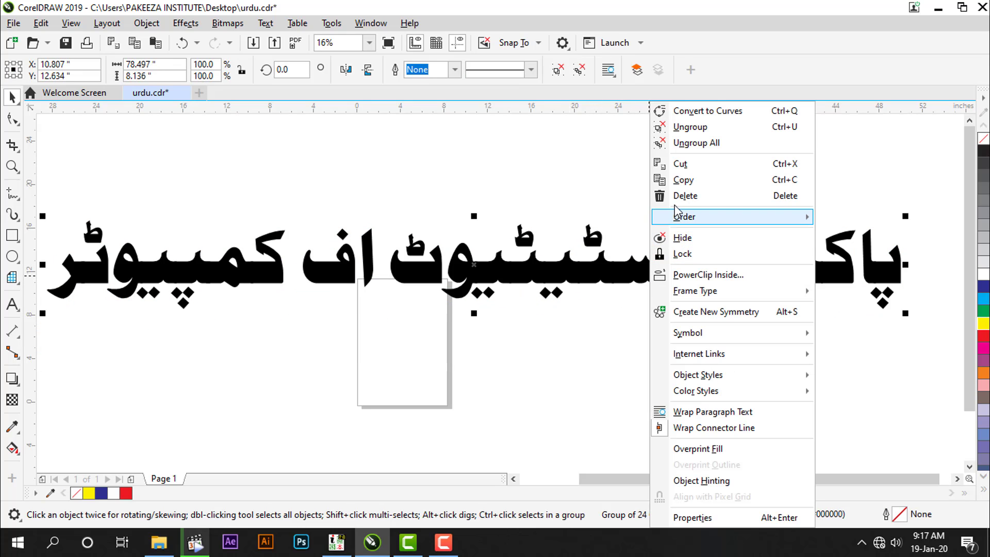
pyautogui.click(703, 144)
pyautogui.click(664, 178)
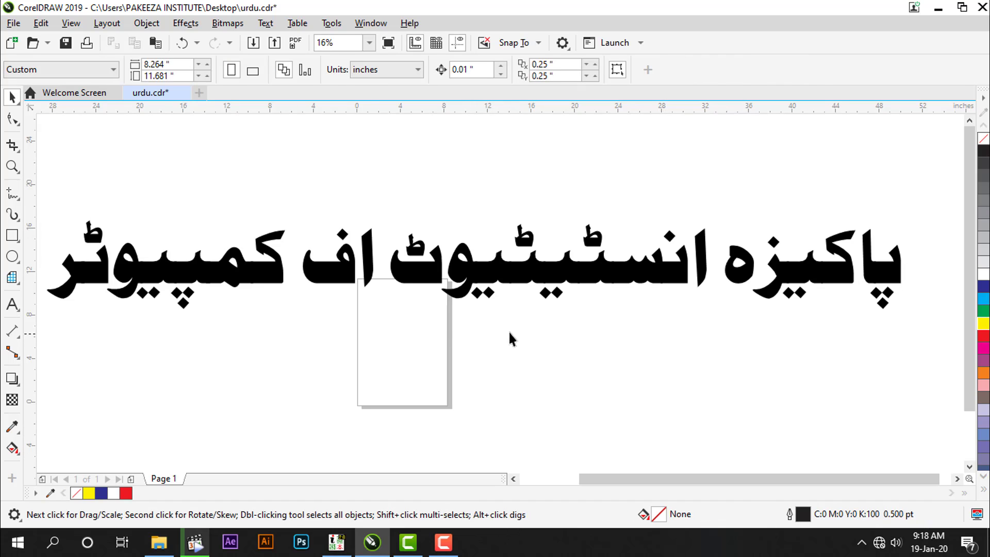
pyautogui.moveTo(887, 272); pyautogui.dragTo(884, 250)
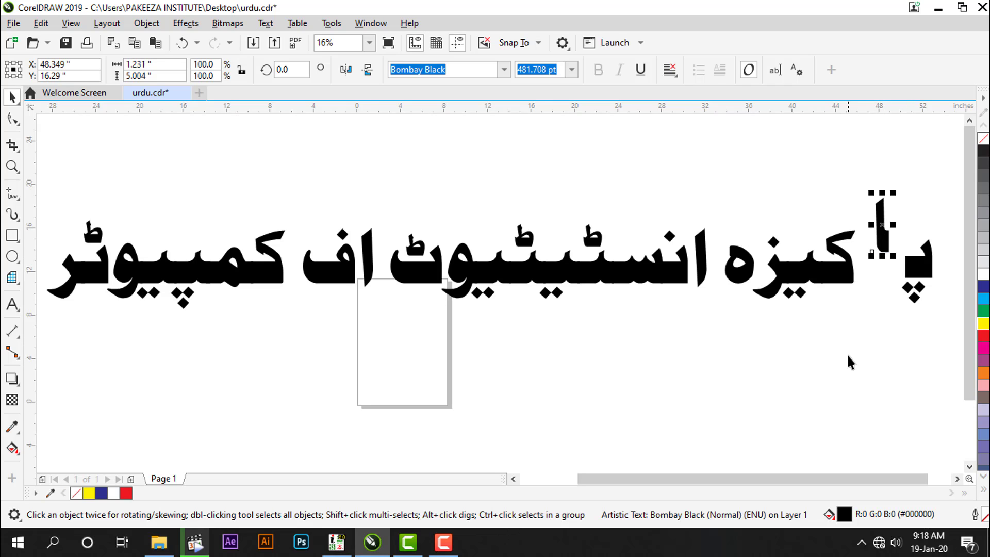
# Undo the letter moves and the ungrouping of the heading.
pyautogui.hotkey('ctrl', 'z')
pyautogui.hotkey('ctrl', 'z')
pyautogui.click(834, 332)
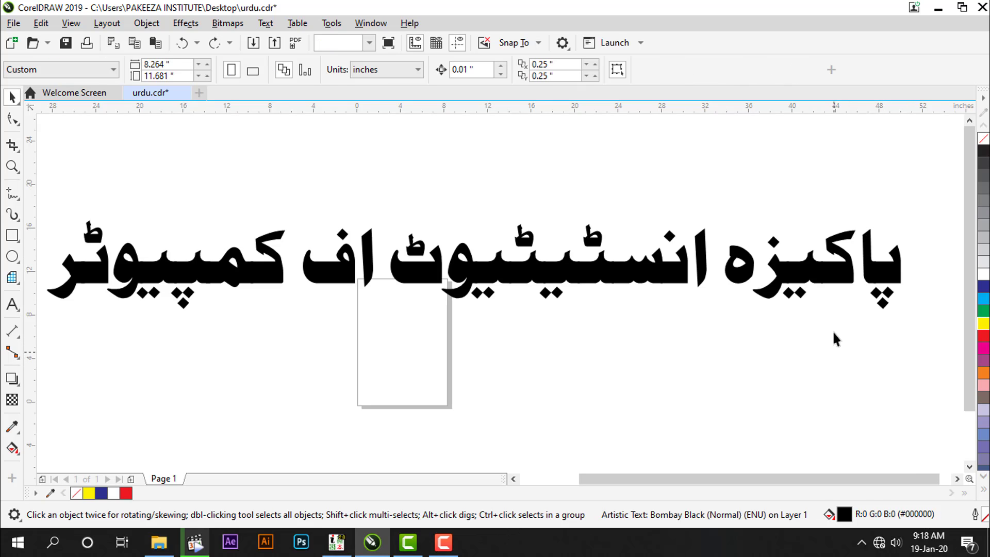
# Fill the grouped upper heading with blue, C:100 M:100 Y:0 K:0.
pyautogui.hotkey('ctrl', 'a')
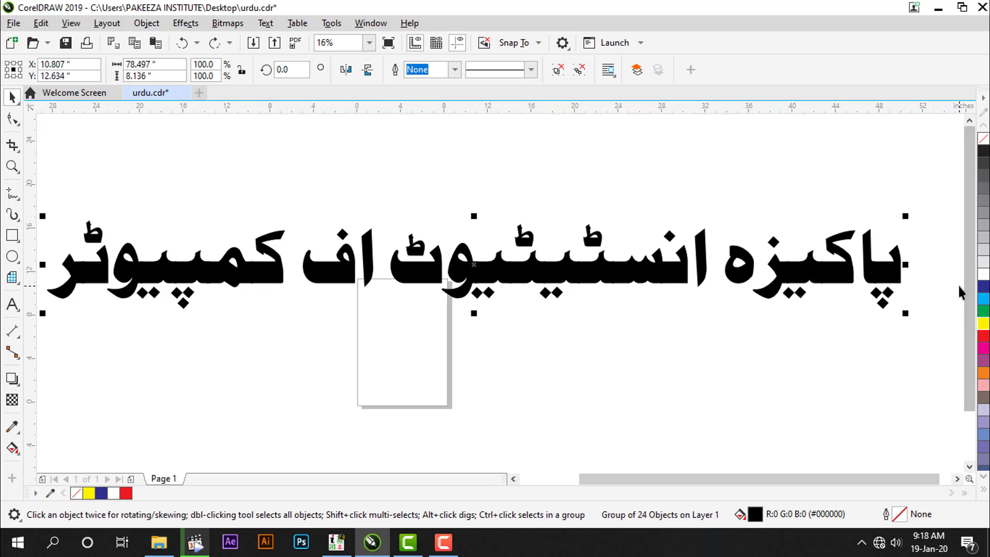
pyautogui.click(985, 288)
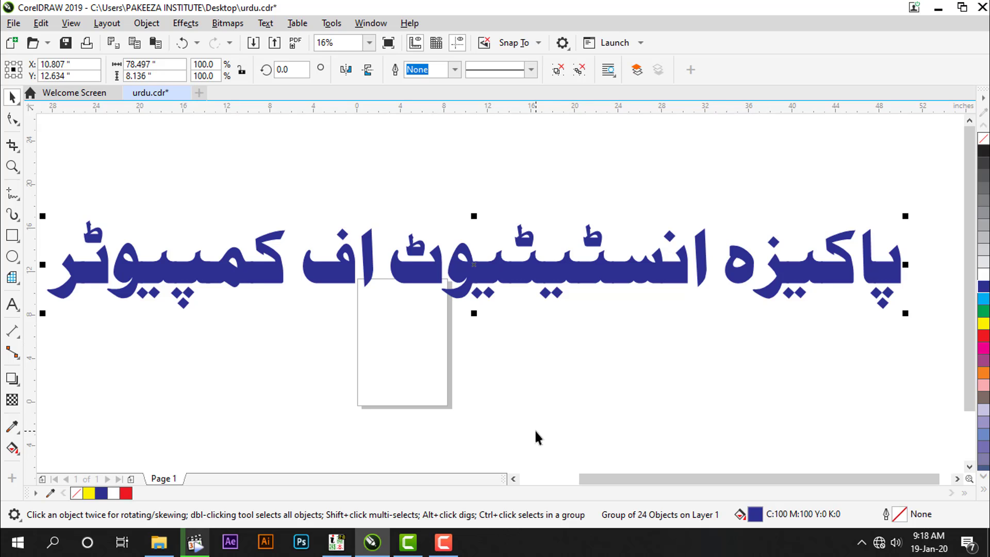
pyautogui.click(444, 541)
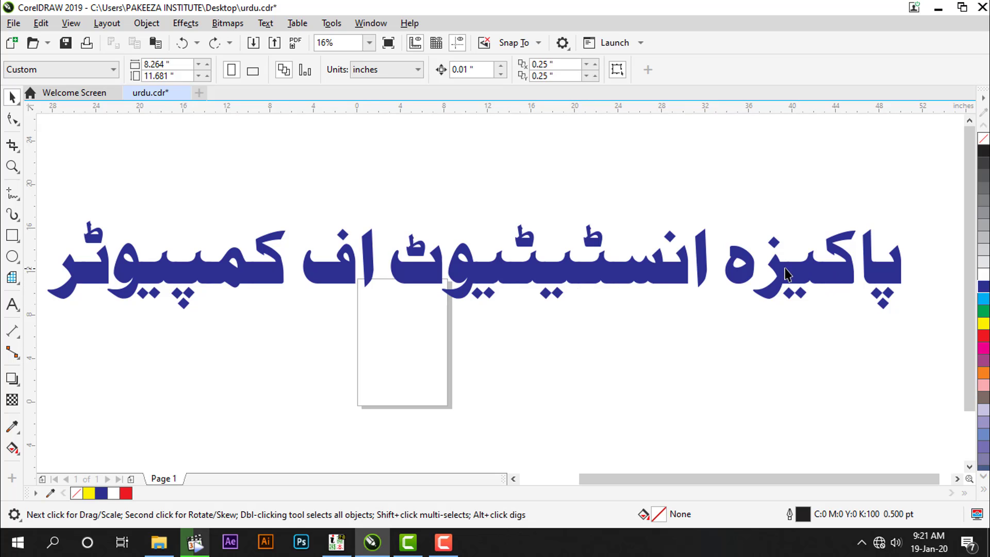
# Try converting the blue heading group to curves, and undo the conversion.
pyautogui.click(835, 274)
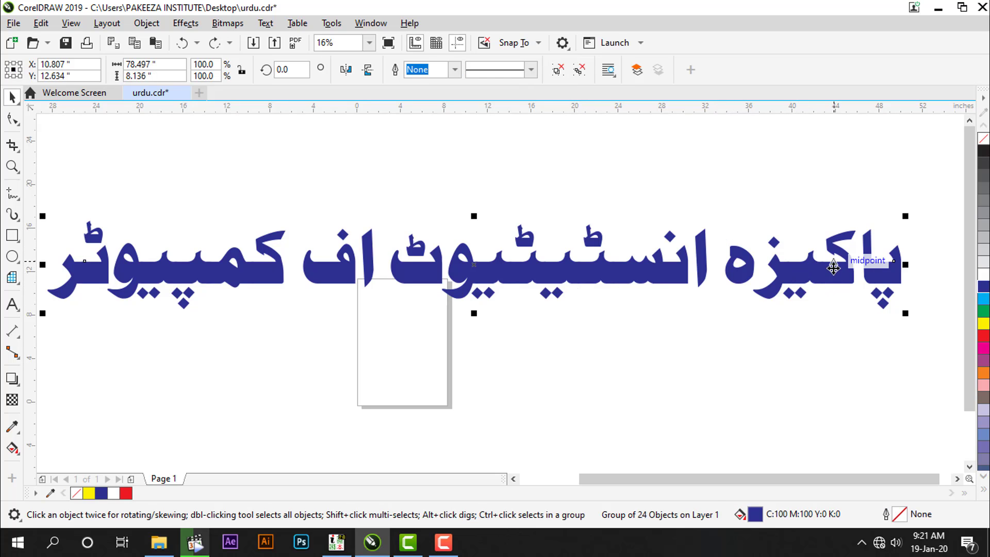
pyautogui.rightClick(837, 273)
pyautogui.click(723, 112)
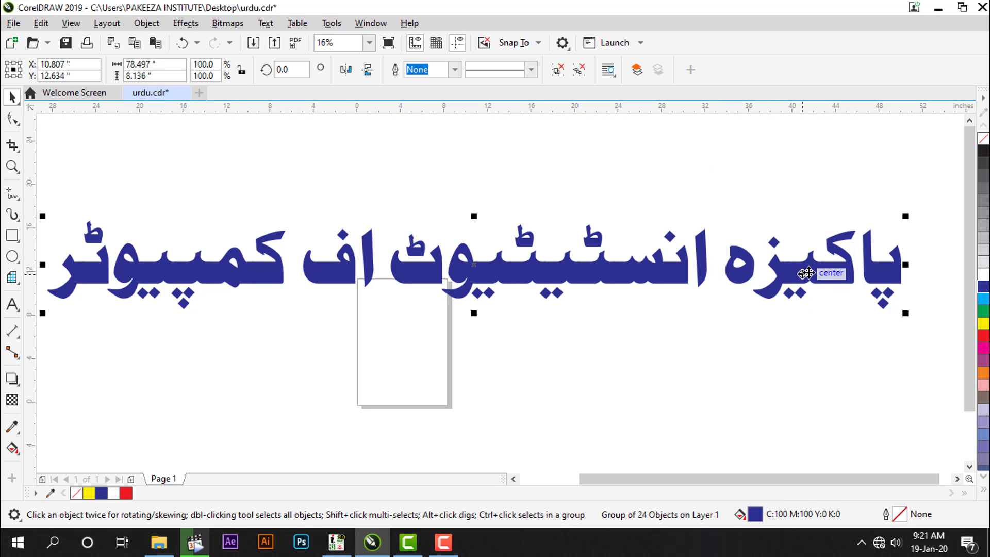
pyautogui.hotkey('ctrl', 'z')
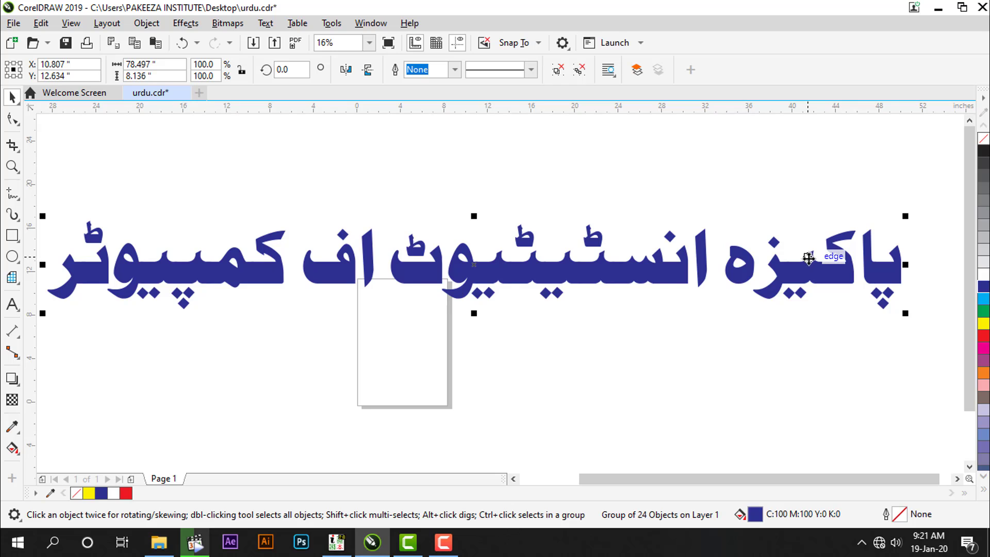
# Convert the blue heading group to curves and ungroup all of its letter shapes.
pyautogui.rightClick(806, 274)
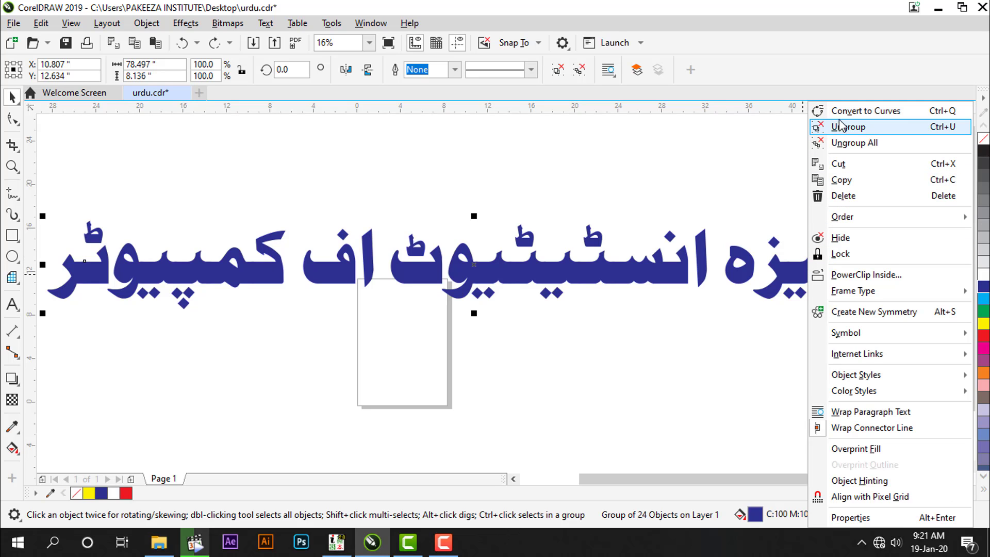
pyautogui.click(901, 116)
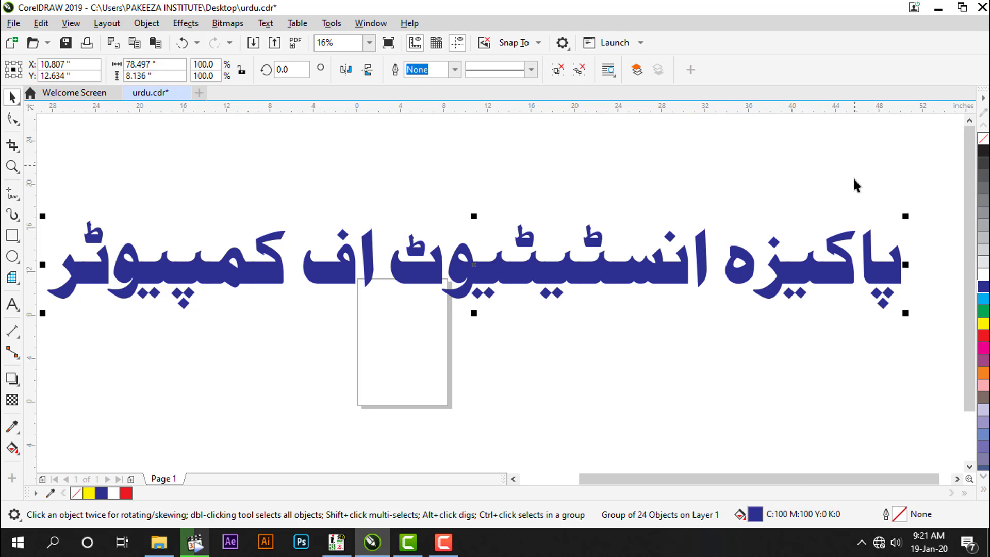
pyautogui.rightClick(666, 263)
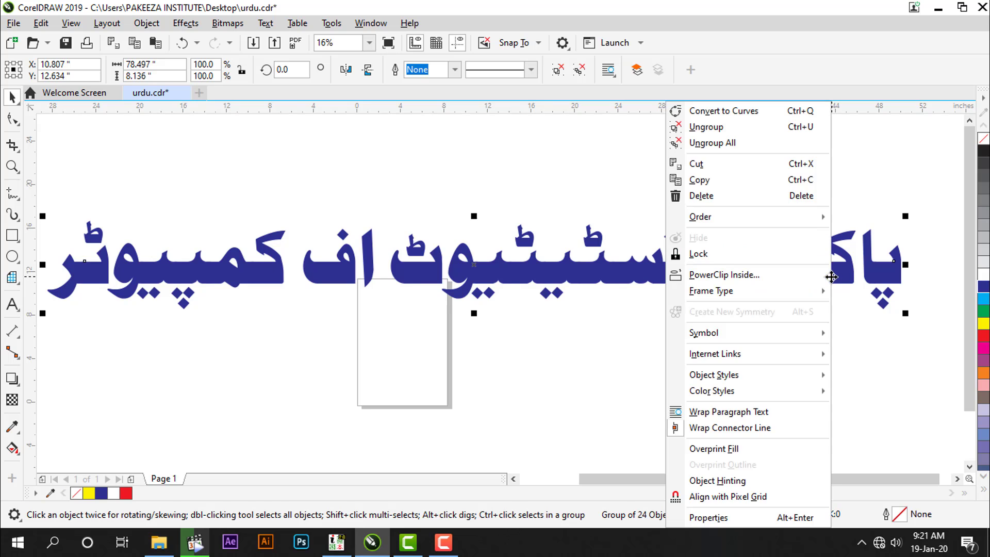
pyautogui.click(722, 144)
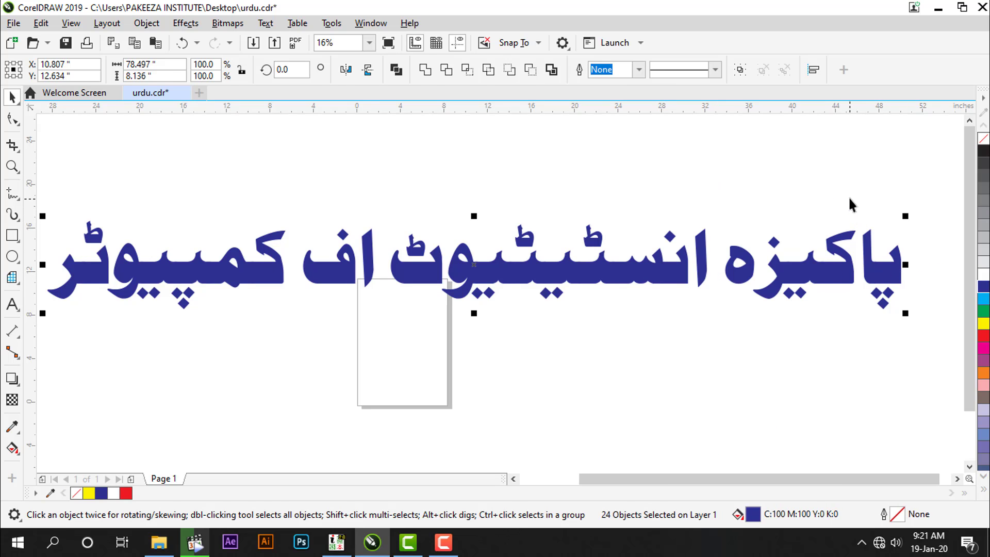
# Select the letter shapes of پا with their dots and move them up above the rest of the heading.
pyautogui.click(856, 216)
pyautogui.click(883, 273)
pyautogui.click(898, 276)
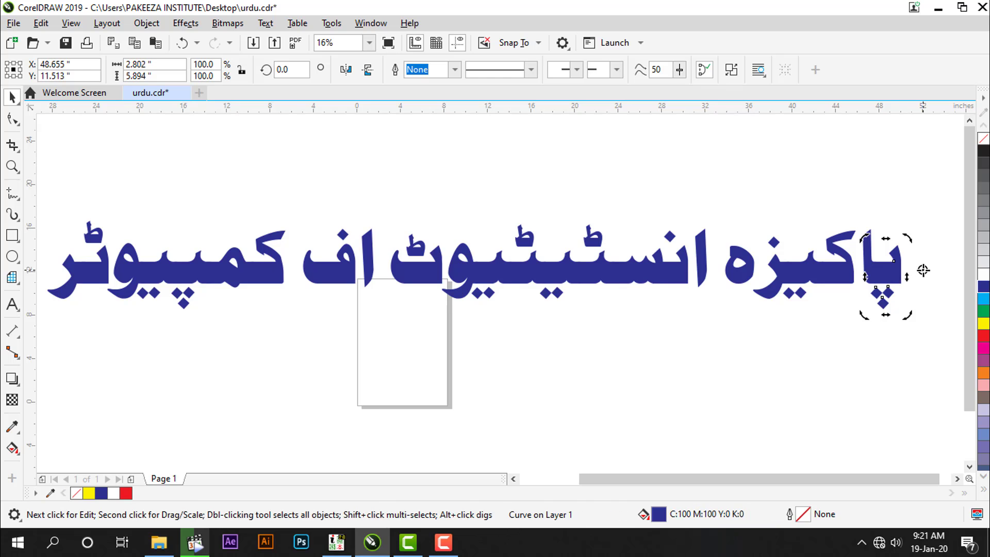
pyautogui.click(924, 222)
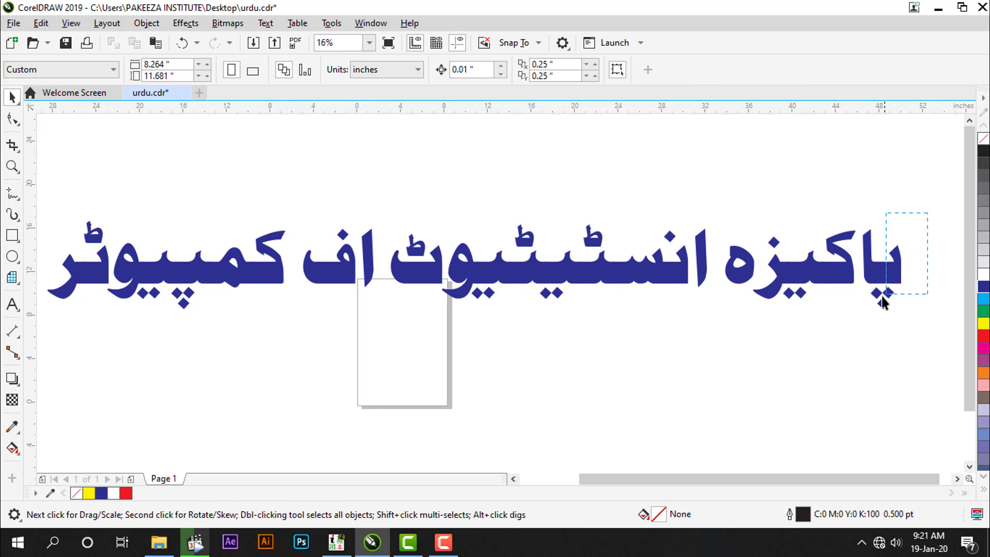
pyautogui.moveTo(882, 297); pyautogui.dragTo(908, 189)
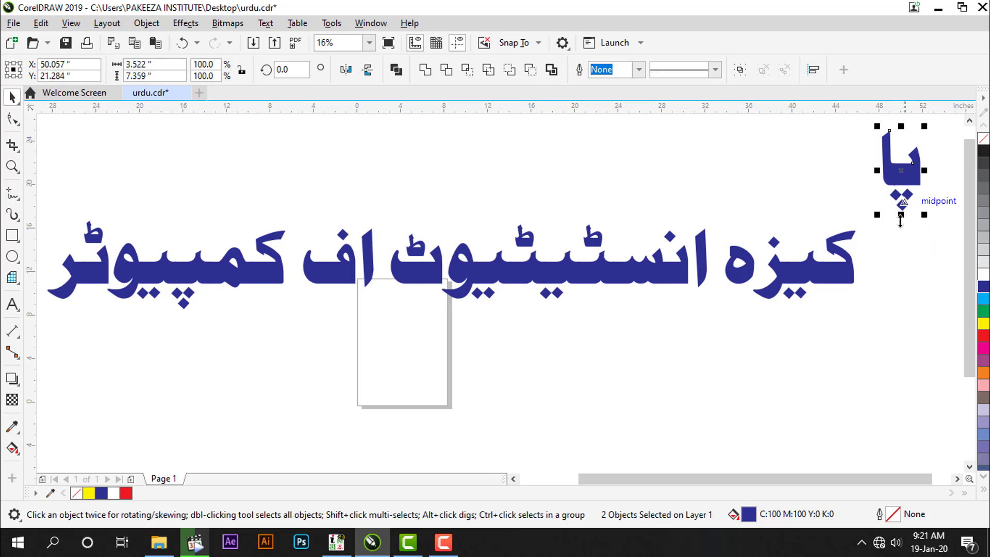
# Move the remaining letters of پاکیزہ above the line, leaving a wide gap between ک and یزہ.
pyautogui.click(890, 256)
pyautogui.moveTo(713, 227); pyautogui.dragTo(878, 322)
pyautogui.moveTo(812, 273)
pyautogui.mouseDown()
pyautogui.moveTo(712, 164)
pyautogui.moveTo(841, 155)
pyautogui.mouseUp()
pyautogui.click(747, 170)
pyautogui.click(747, 170)
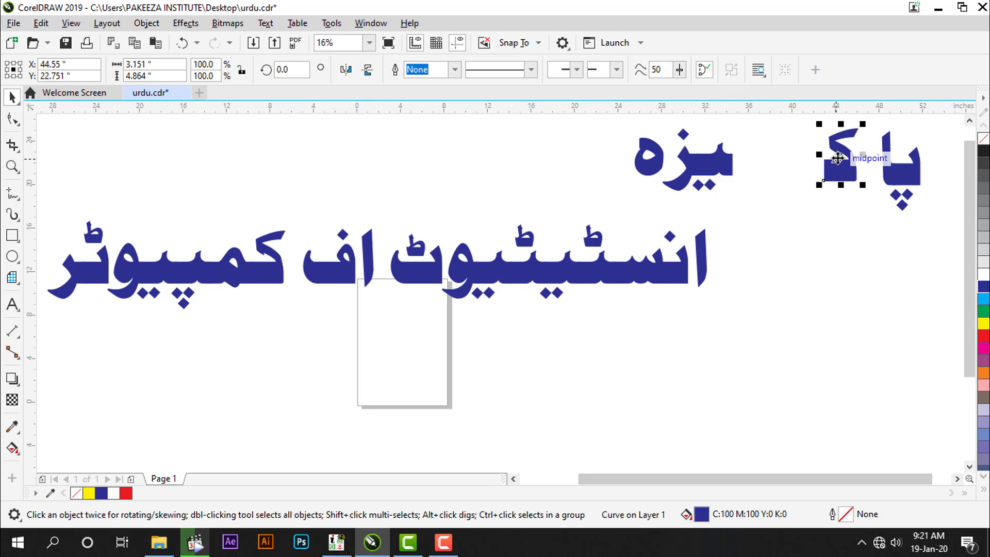
pyautogui.scroll(2, 787, 164)
pyautogui.scroll(-2, 787, 163)
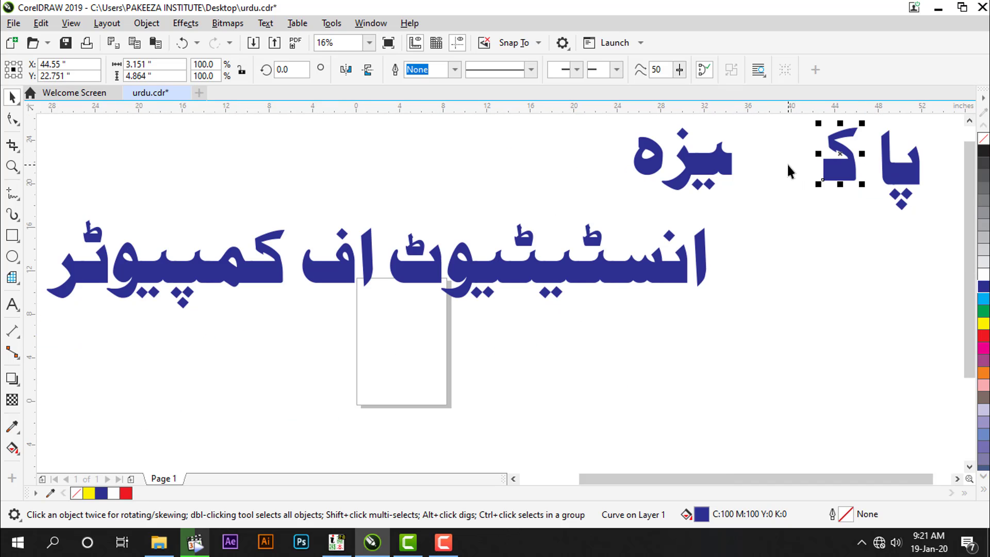
# Extend the lower baseline corner of ک across the gap to the edge of یزہ and nudge the letter slightly up.
pyautogui.click(12, 118)
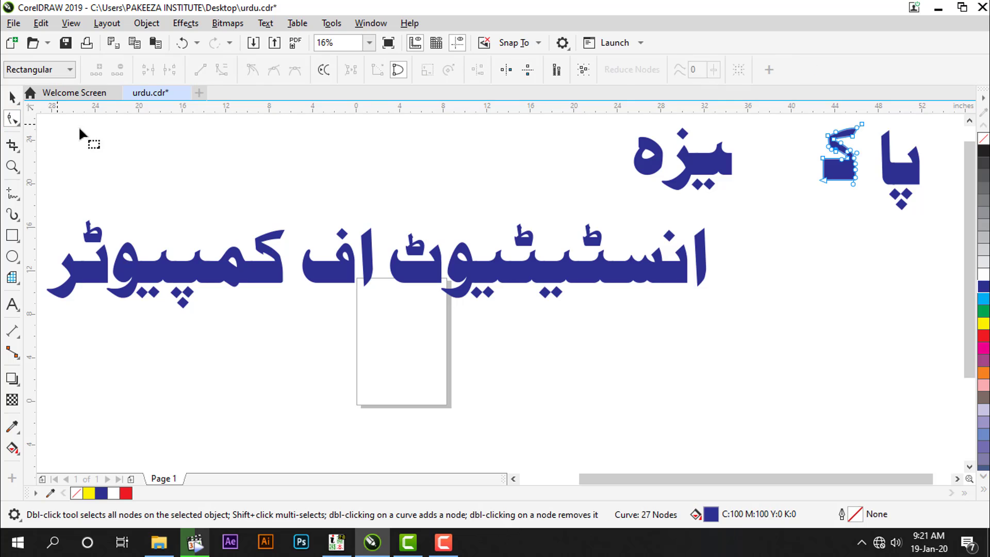
pyautogui.moveTo(822, 177); pyautogui.dragTo(735, 176)
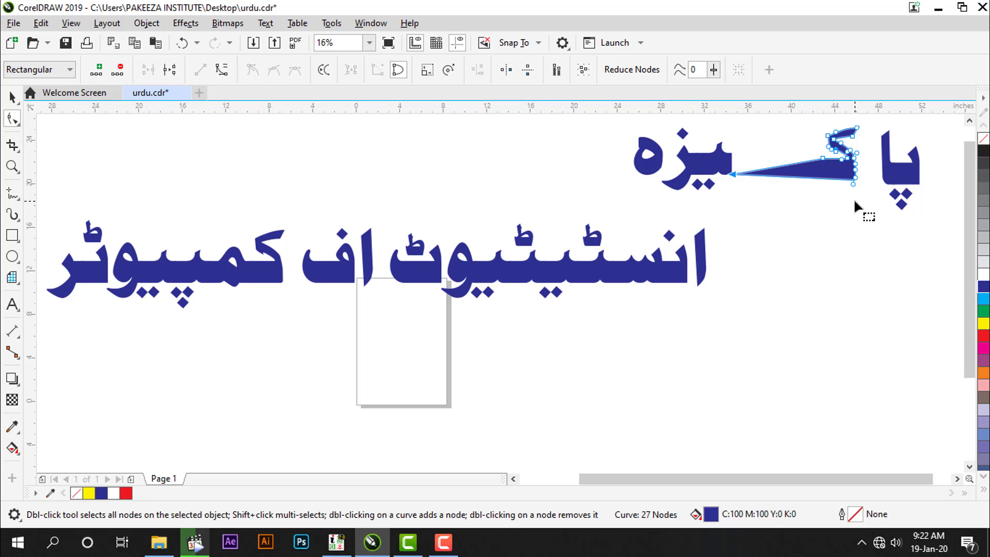
pyautogui.press('Up')
pyautogui.click(12, 97)
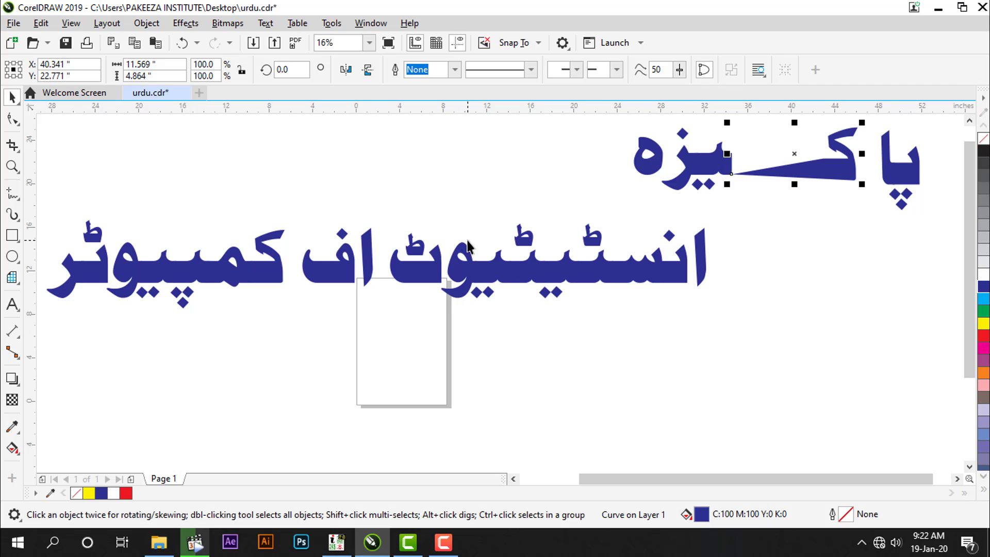
pyautogui.press('Up')
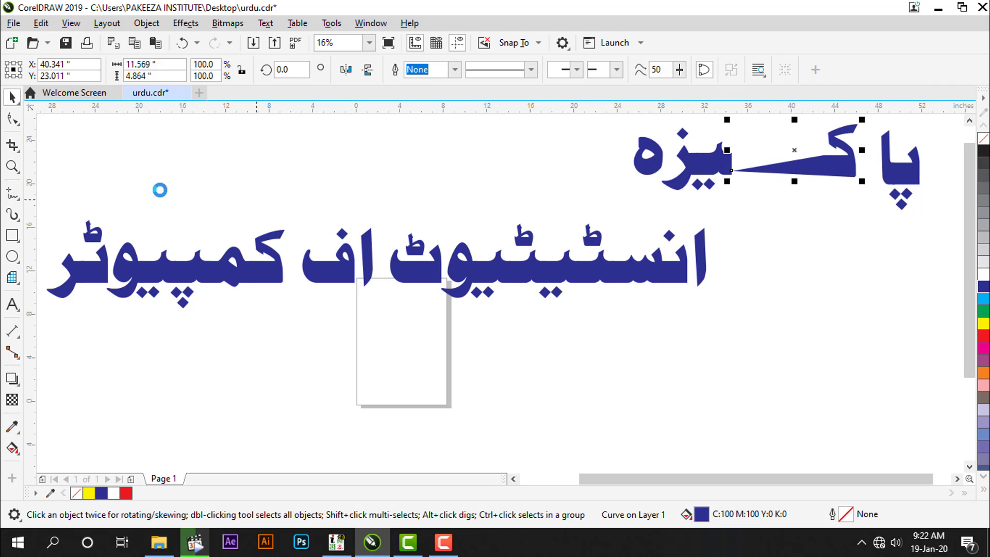
# Extend the upper baseline corner of ک to یزہ and adjust the lower corner, forming an even connecting bar.
pyautogui.click(12, 119)
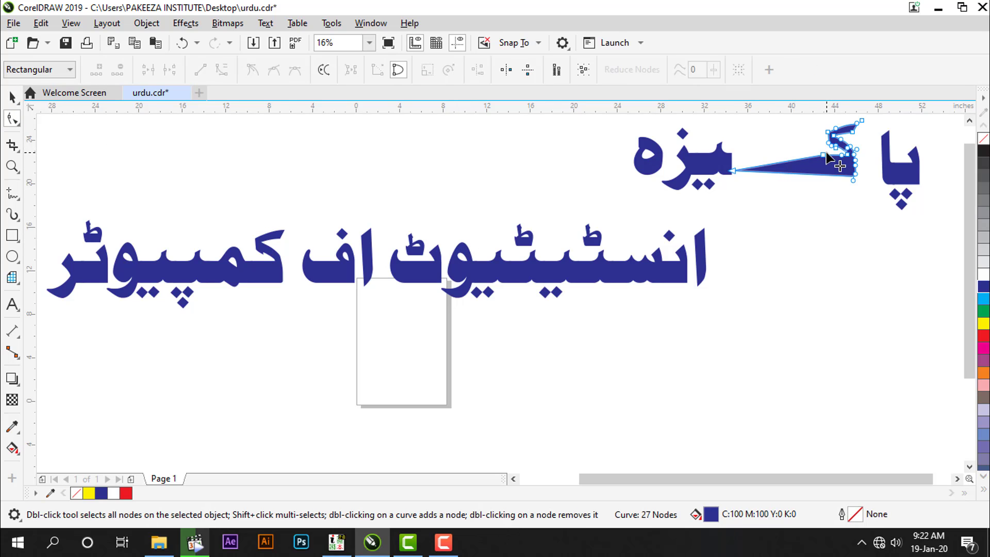
pyautogui.moveTo(823, 154); pyautogui.dragTo(732, 157)
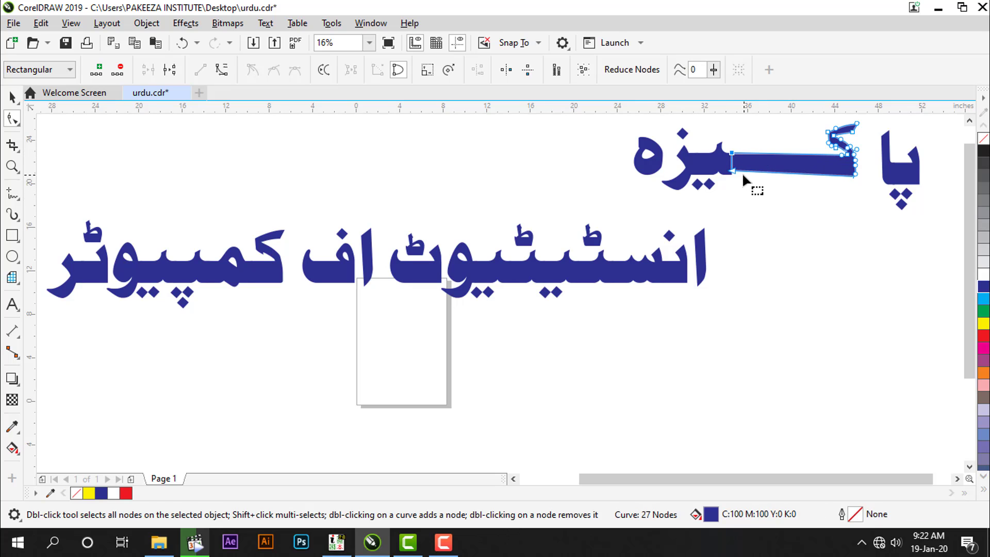
pyautogui.moveTo(732, 170); pyautogui.dragTo(729, 172)
pyautogui.click(745, 190)
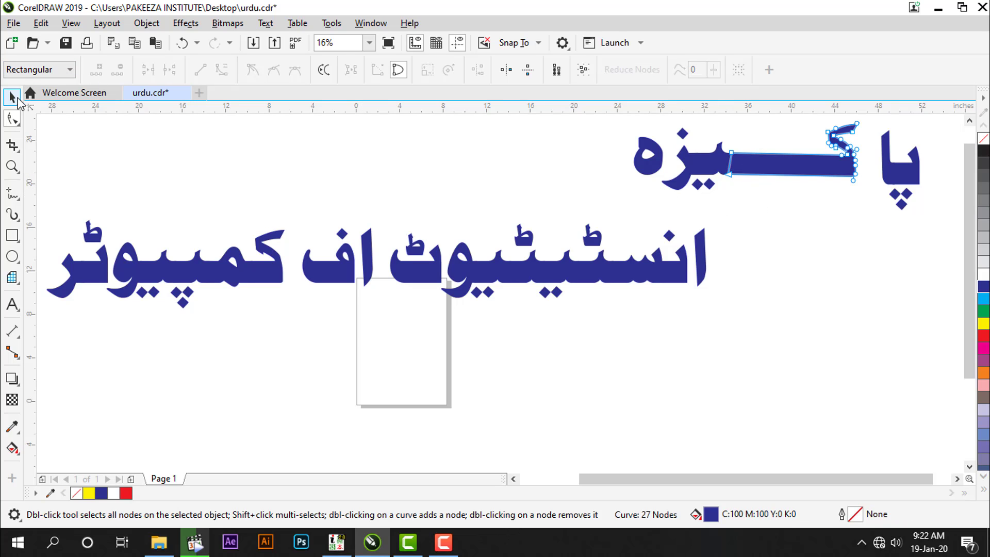
pyautogui.click(16, 99)
pyautogui.click(399, 180)
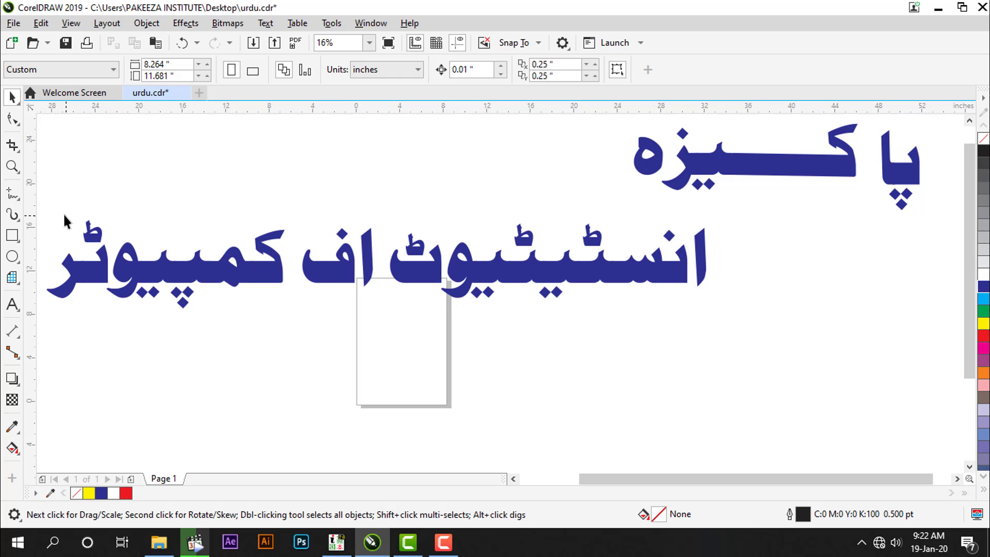
# Select the whole line انسٹیٹیوٹ اف کمپیوٹر and move it further down, away from پاکیزہ.
pyautogui.moveTo(44, 205); pyautogui.dragTo(233, 308)
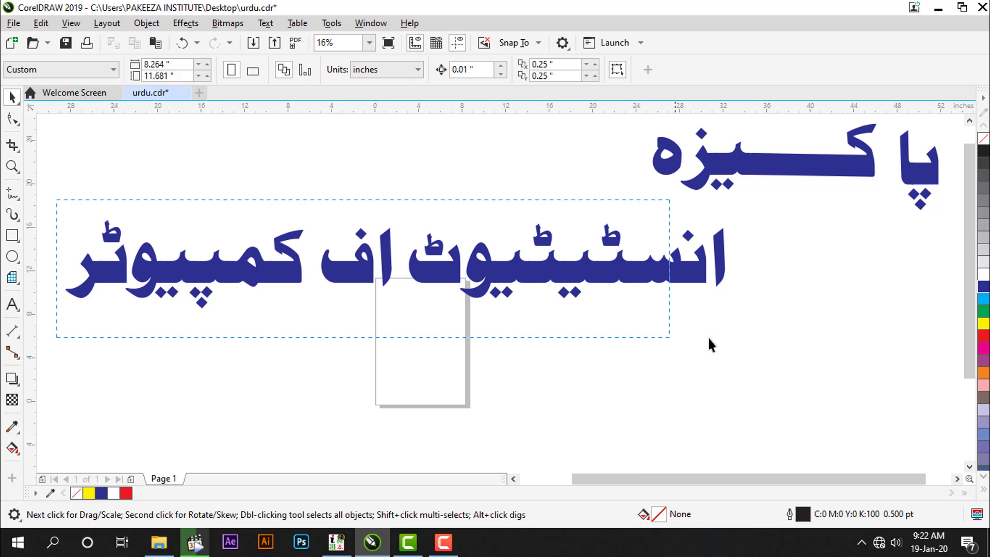
pyautogui.moveTo(710, 343); pyautogui.dragTo(740, 347)
pyautogui.moveTo(536, 279); pyautogui.dragTo(555, 315)
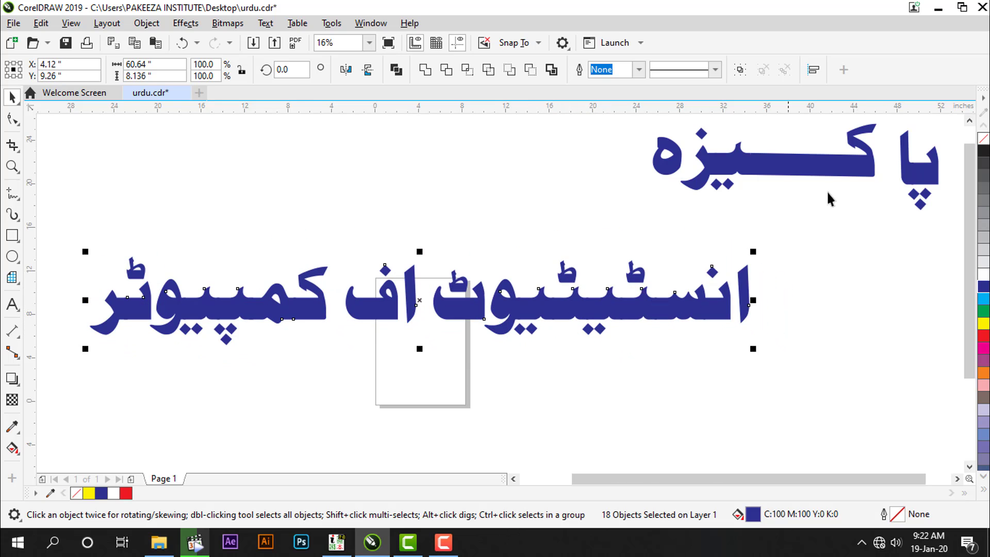
# Move زہ and the ی with its dots far to the left of ک, rejoining them as یزہ across a wide gap.
pyautogui.click(970, 120)
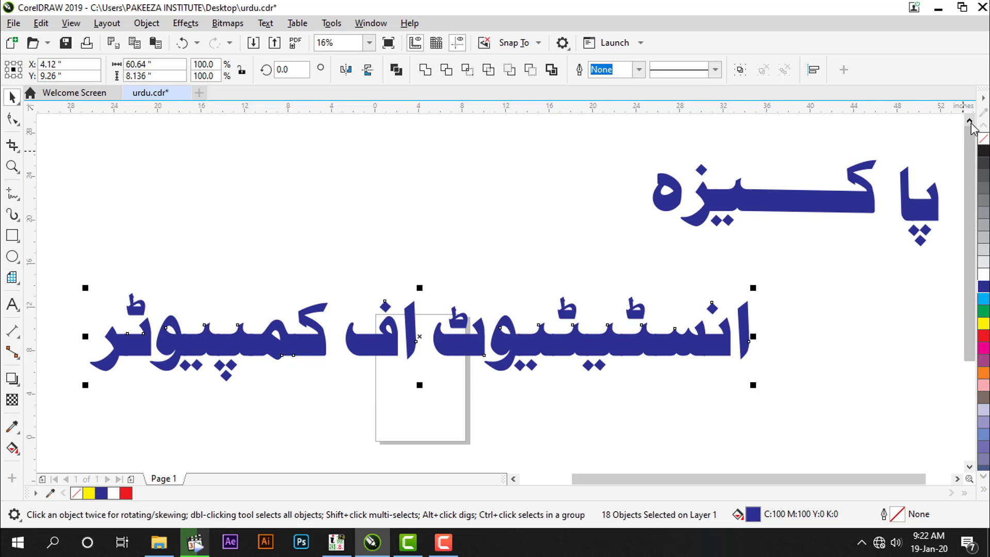
pyautogui.moveTo(731, 243); pyautogui.dragTo(738, 245)
pyautogui.moveTo(681, 195); pyautogui.dragTo(484, 195)
pyautogui.moveTo(687, 174); pyautogui.dragTo(743, 236)
pyautogui.click(704, 210)
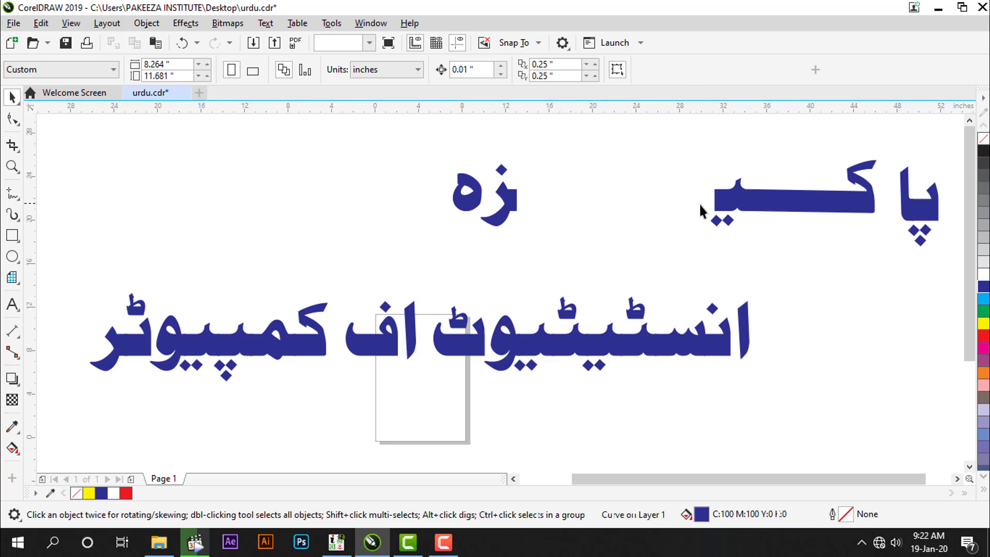
pyautogui.moveTo(726, 212); pyautogui.dragTo(531, 209)
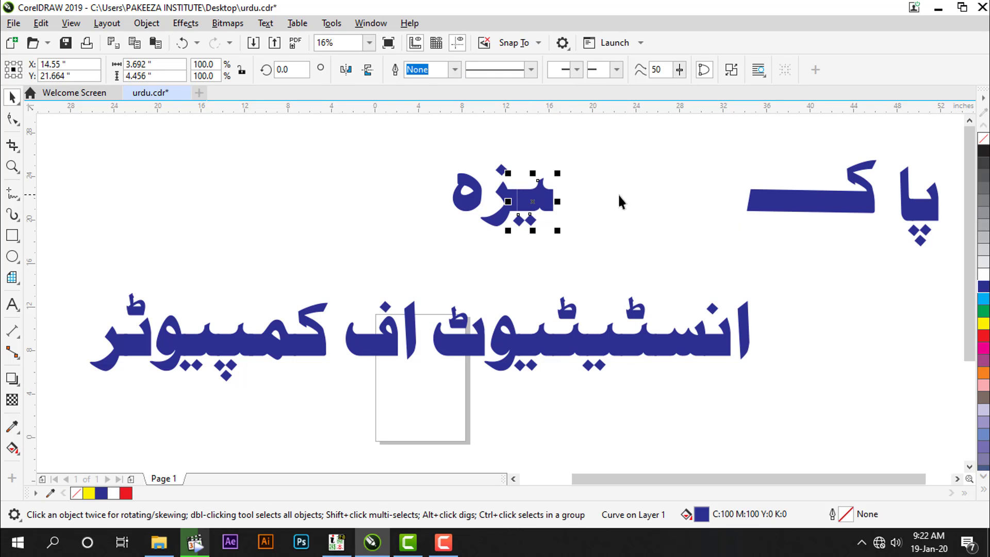
pyautogui.press('Left')
pyautogui.press('Left')
# Extend the lower end corner of the ک bar across the widened gap to the edge of یزہ.
pyautogui.click(762, 204)
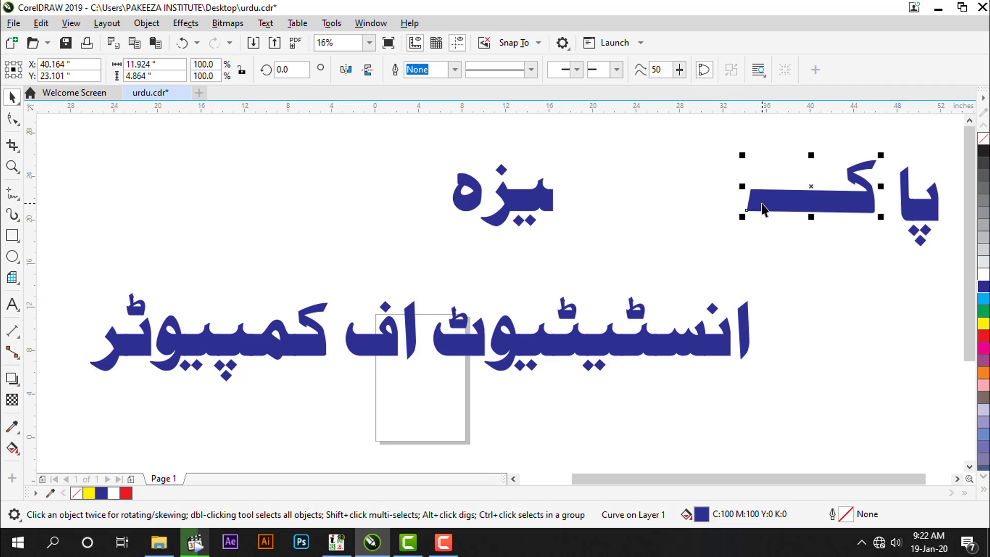
pyautogui.click(12, 119)
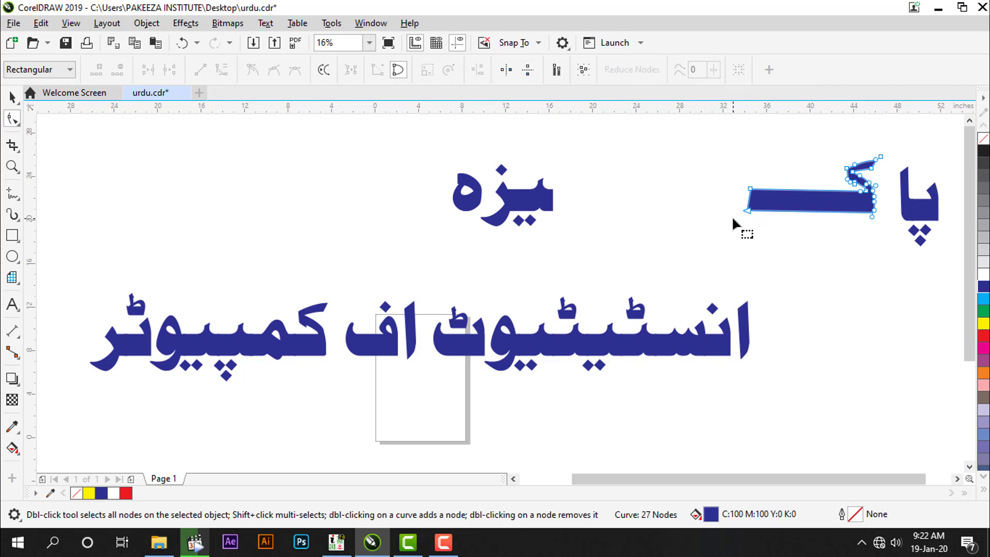
pyautogui.moveTo(753, 212); pyautogui.dragTo(553, 216)
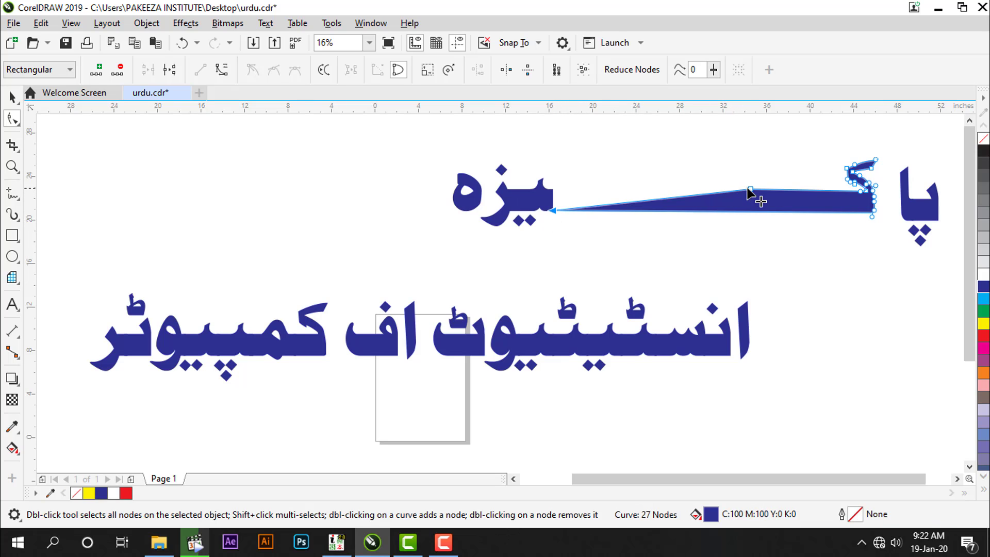
pyautogui.moveTo(718, 196); pyautogui.dragTo(588, 195)
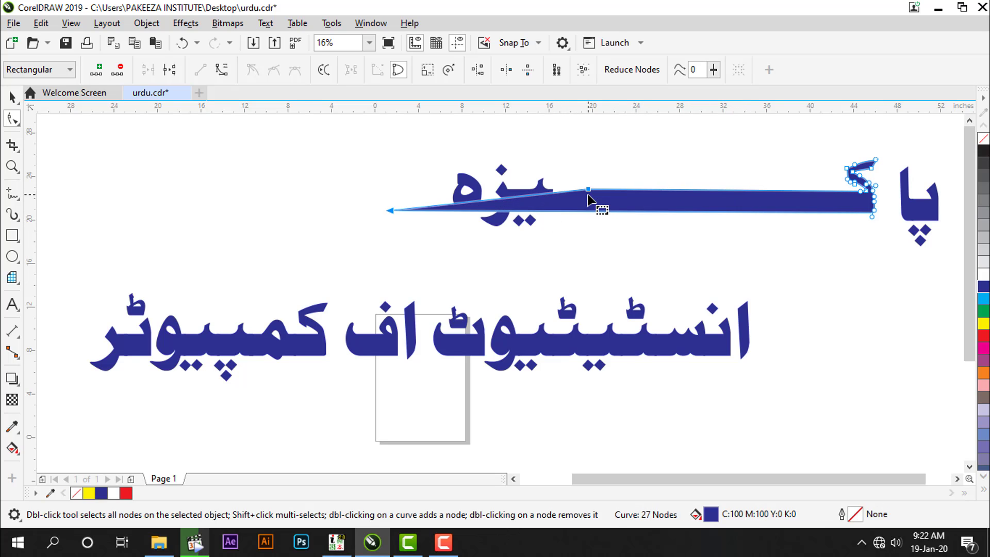
pyautogui.hotkey('ctrl', 'z')
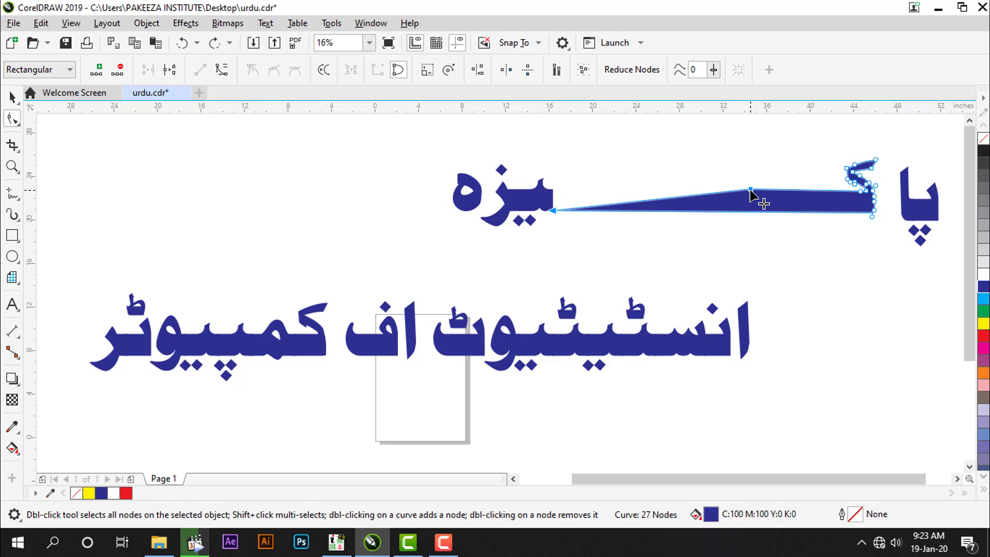
pyautogui.moveTo(753, 192); pyautogui.dragTo(732, 195)
pyautogui.hotkey('ctrl', 'z')
# Extend only the upper end corner of the ک bar to یزہ, completing the long bar between them.
pyautogui.click(751, 189)
pyautogui.moveTo(751, 190); pyautogui.dragTo(553, 190)
pyautogui.click(578, 163)
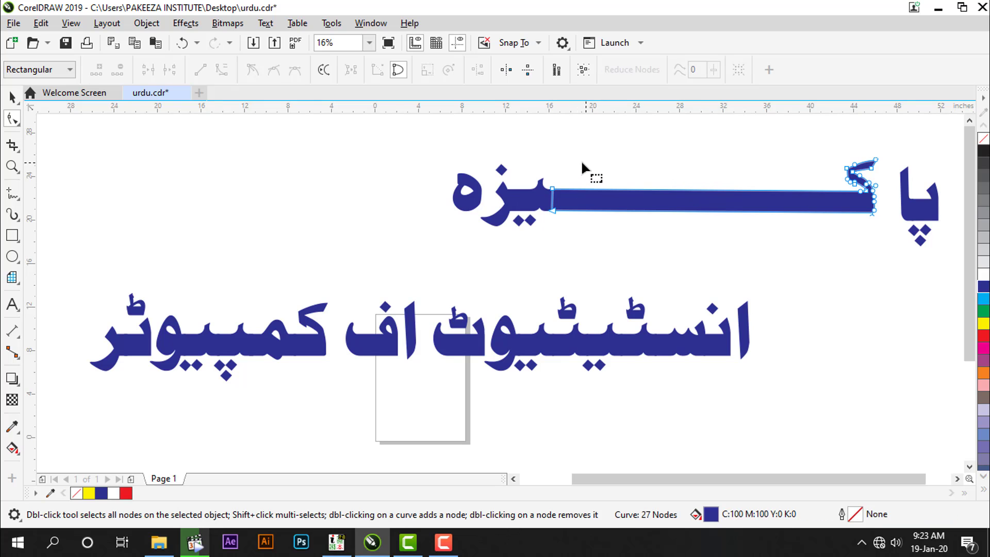
pyautogui.click(13, 96)
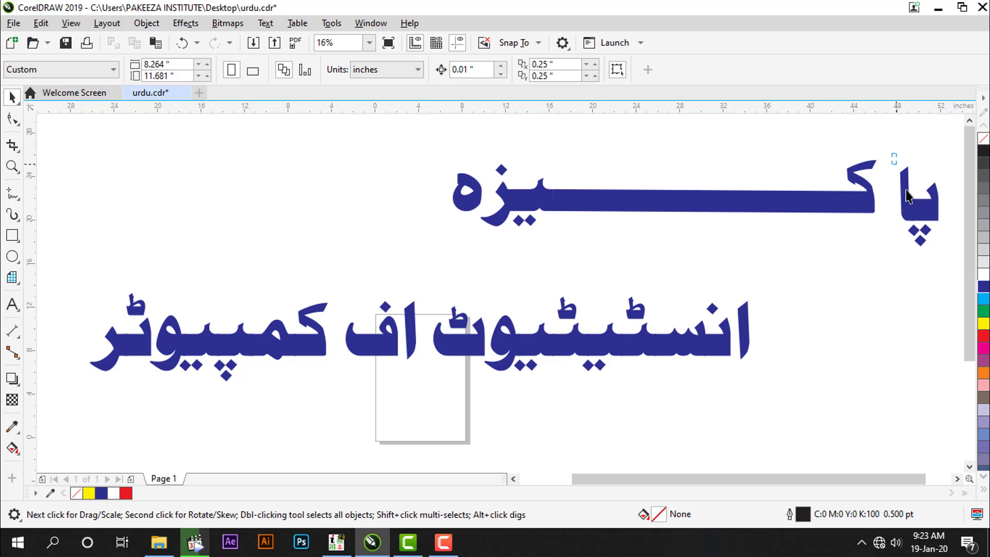
# Move the پا letter shapes with their dots left and slightly up so they sit close beside ک.
pyautogui.moveTo(952, 253); pyautogui.dragTo(950, 255)
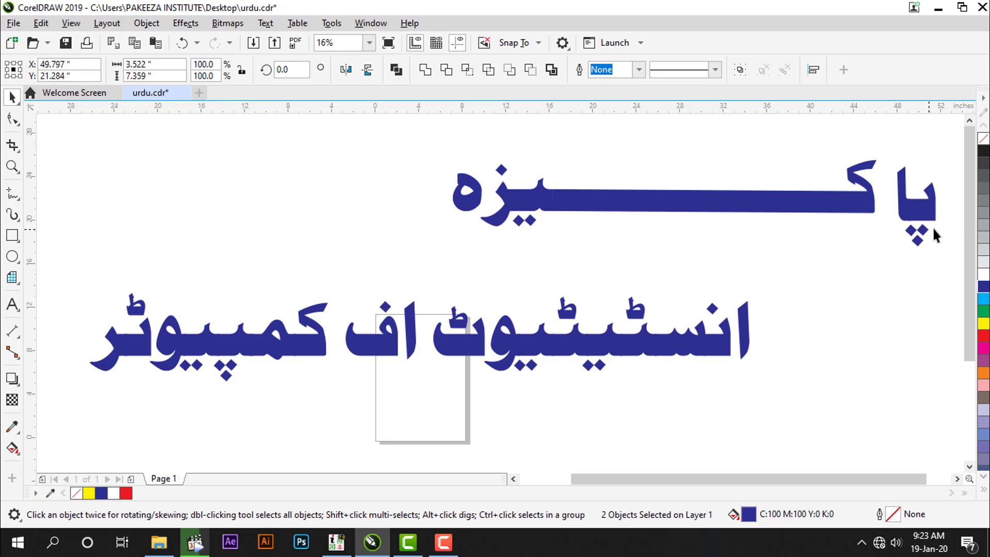
pyautogui.moveTo(926, 210); pyautogui.dragTo(897, 204)
pyautogui.click(810, 265)
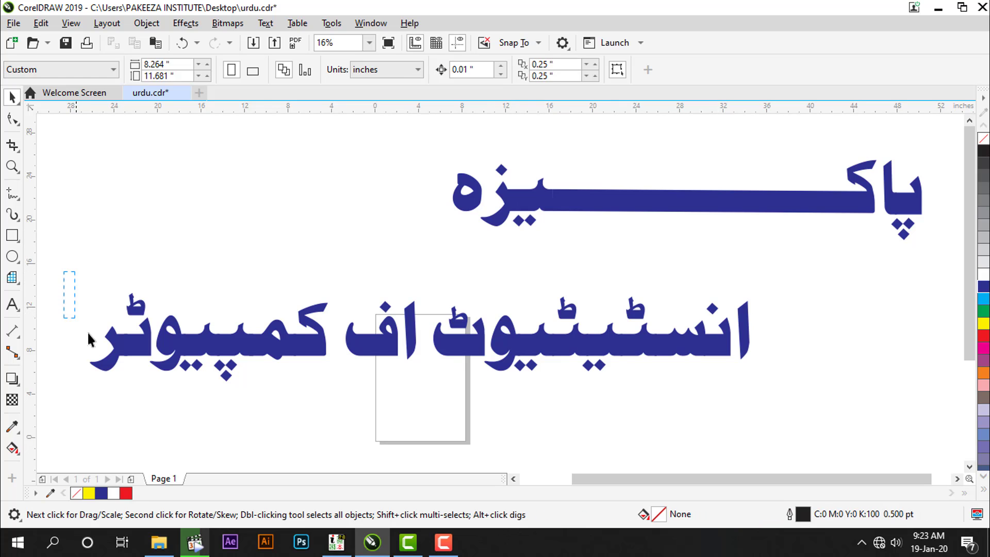
# Move the word کمپیوٹر up beneath the یزہ end of پاکیزہ.
pyautogui.moveTo(329, 395); pyautogui.dragTo(340, 397)
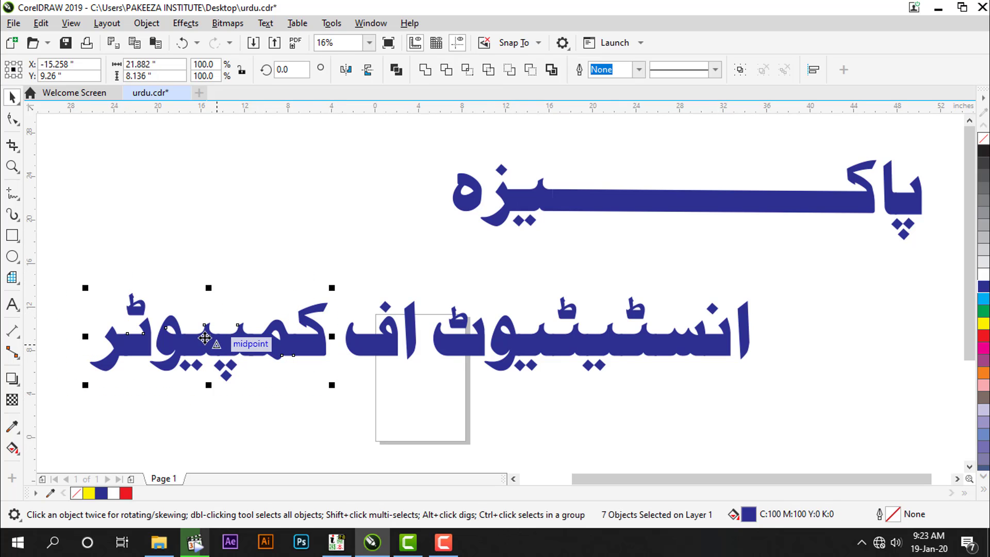
pyautogui.moveTo(244, 302); pyautogui.dragTo(452, 262)
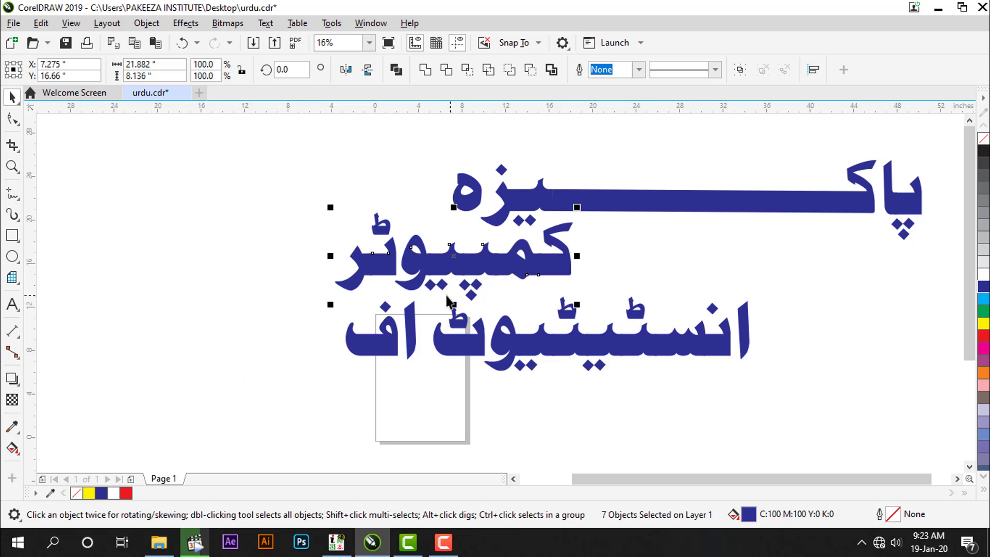
pyautogui.click(296, 304)
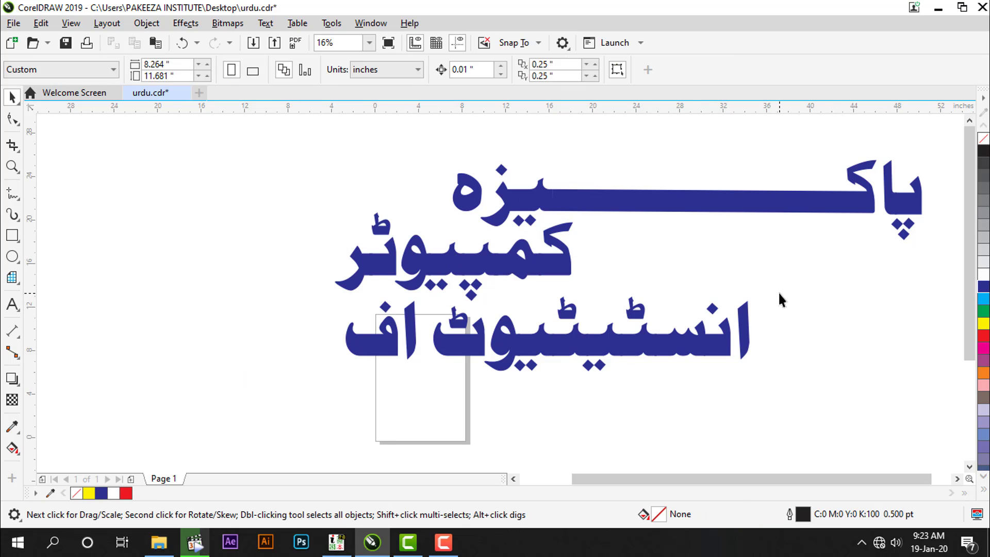
# Move انسٹیٹیوٹ اف above the long bar, scale it down to about 26.6 by 4.9 inches and set it just over the bar.
pyautogui.moveTo(779, 294); pyautogui.dragTo(336, 384)
pyautogui.moveTo(559, 335); pyautogui.dragTo(705, 145)
pyautogui.click(970, 121)
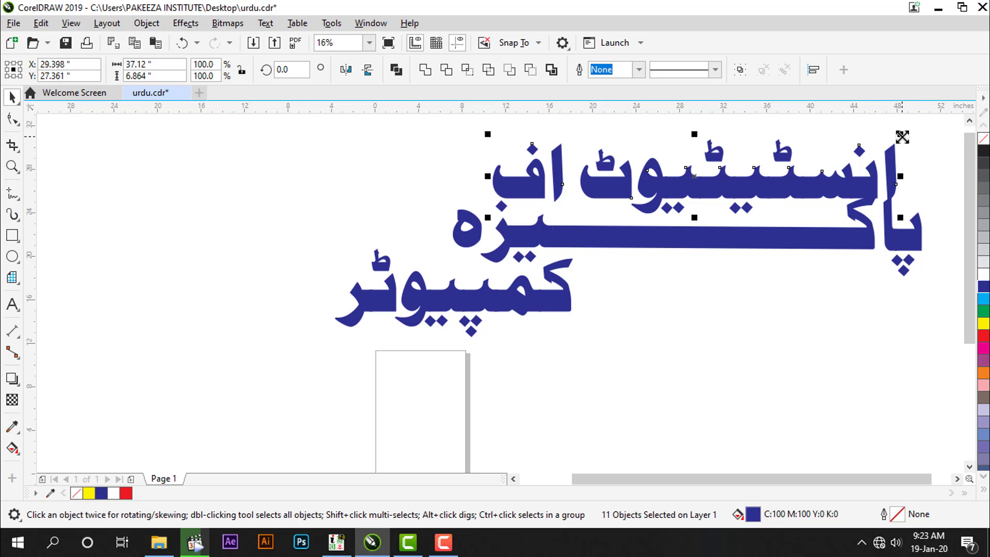
pyautogui.moveTo(903, 137); pyautogui.dragTo(843, 145)
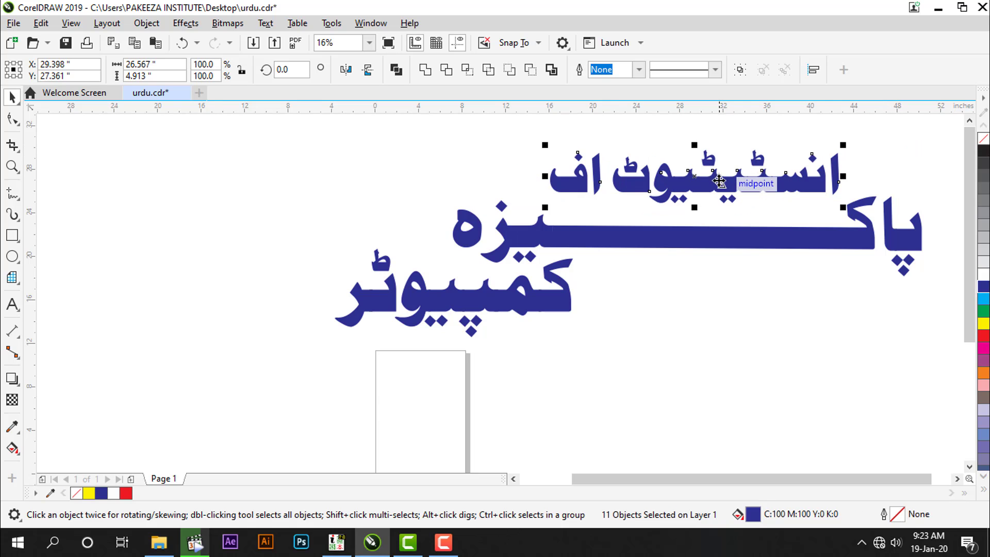
pyautogui.moveTo(695, 177)
pyautogui.mouseDown()
pyautogui.moveTo(683, 197)
pyautogui.moveTo(684, 185)
pyautogui.mouseUp()
pyautogui.click(666, 287)
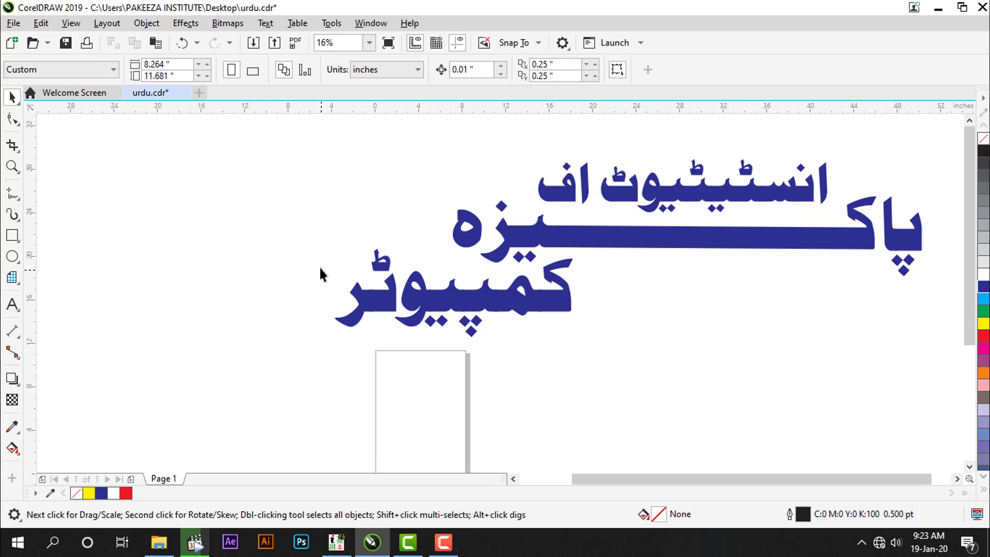
# Move کمپیوٹر above یزہ, scaled down to about 13.7 by 5.1 inches, and place it left of اف.
pyautogui.moveTo(319, 251); pyautogui.dragTo(619, 360)
pyautogui.moveTo(453, 292); pyautogui.dragTo(334, 195)
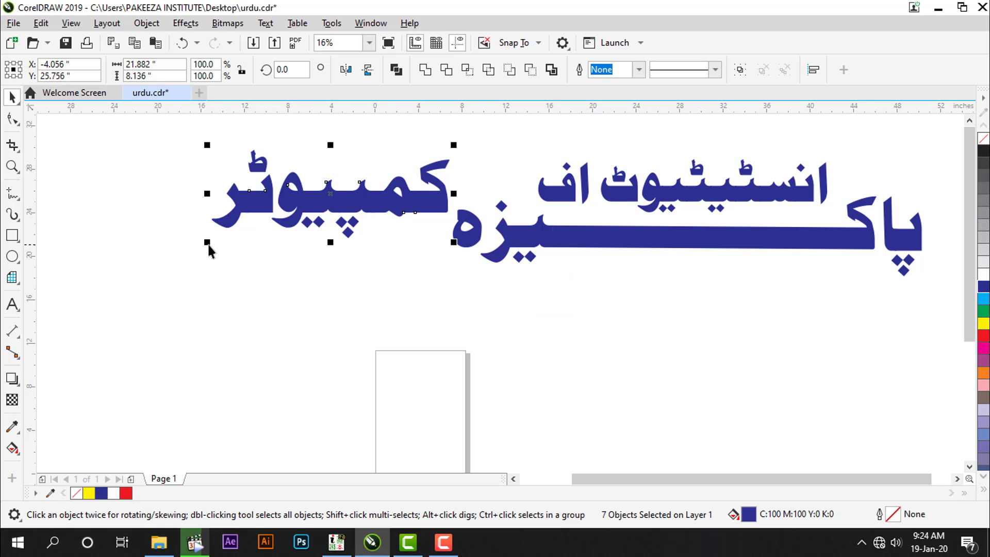
pyautogui.moveTo(208, 239); pyautogui.dragTo(248, 230)
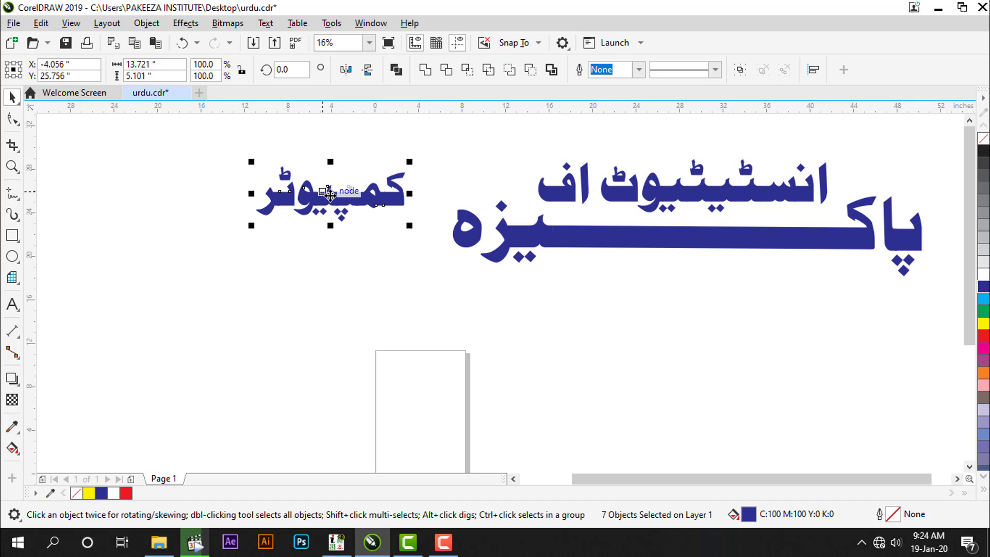
pyautogui.moveTo(345, 196); pyautogui.dragTo(454, 187)
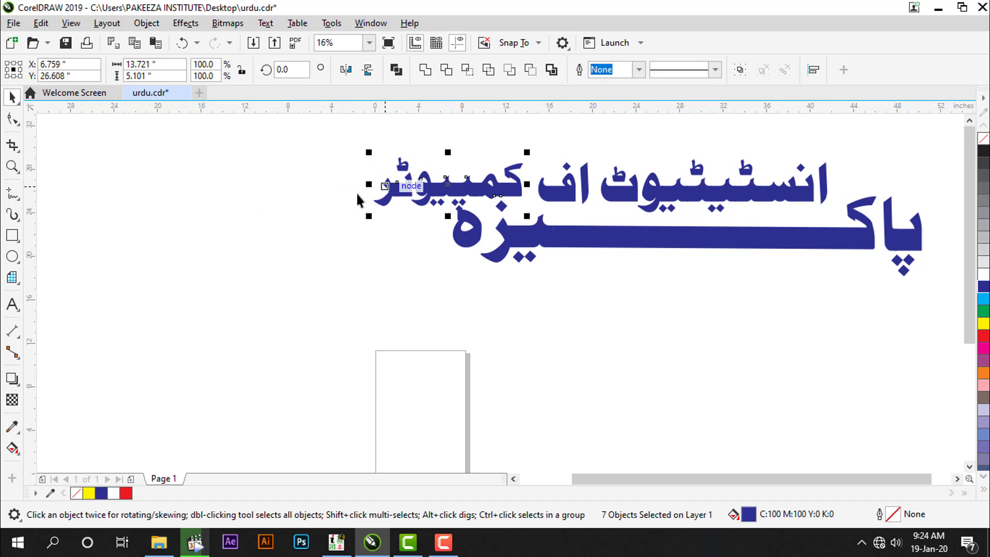
pyautogui.click(295, 232)
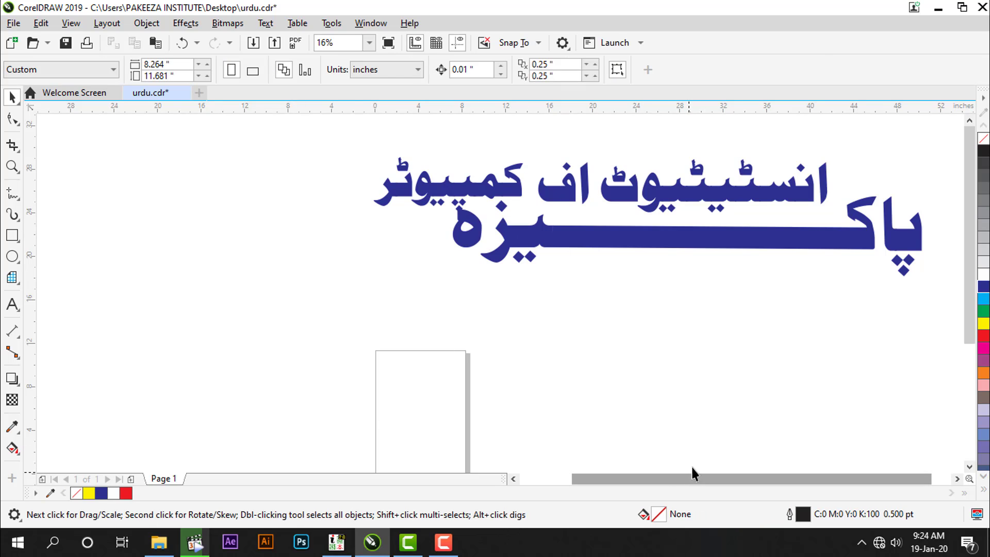
# Select the letter shapes of انسٹیٹیوٹ اف and move them beneath the long bar of پاکیزہ.
pyautogui.click(706, 195)
pyautogui.click(508, 146)
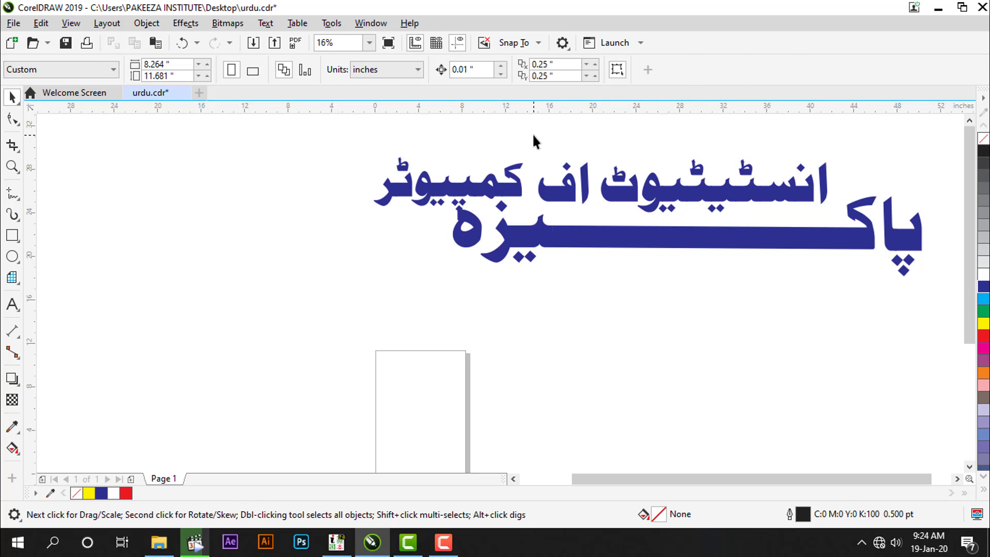
pyautogui.moveTo(568, 202); pyautogui.dragTo(833, 208)
pyautogui.moveTo(701, 183); pyautogui.dragTo(721, 280)
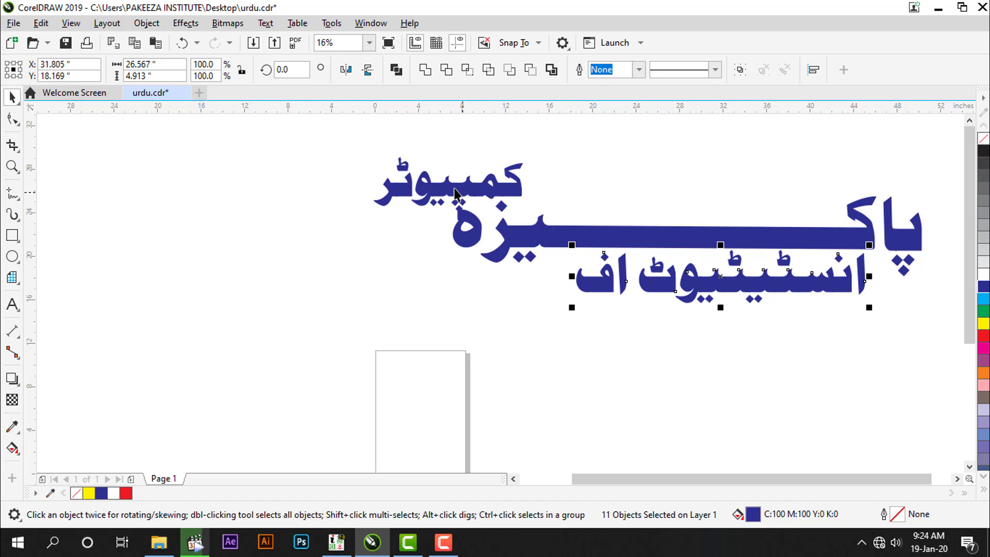
# Select the letter shapes of کمپیوٹر and move them above the long bar of پاکیزہ.
pyautogui.moveTo(338, 130); pyautogui.dragTo(552, 207)
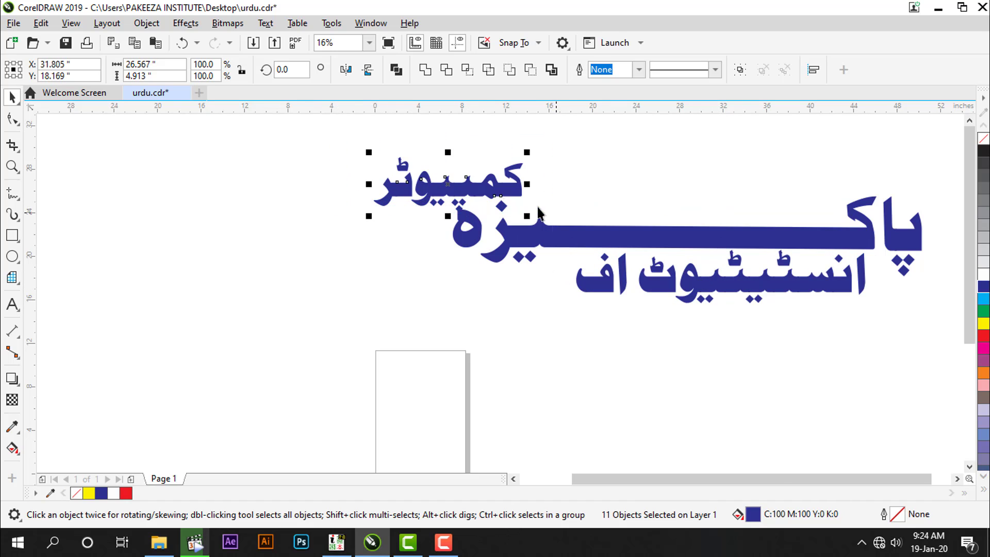
pyautogui.moveTo(459, 190); pyautogui.dragTo(655, 203)
pyautogui.click(666, 330)
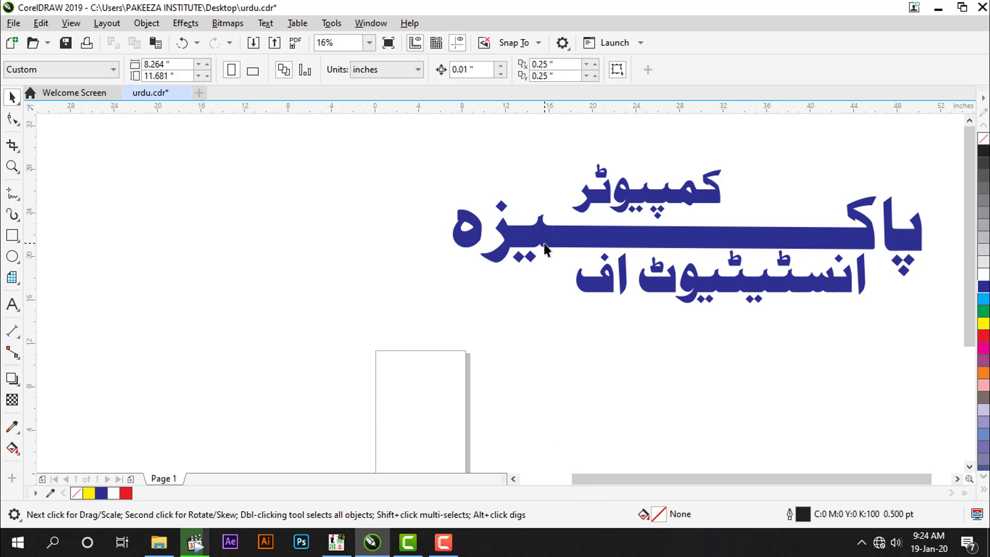
pyautogui.scroll(-1, 472, 308)
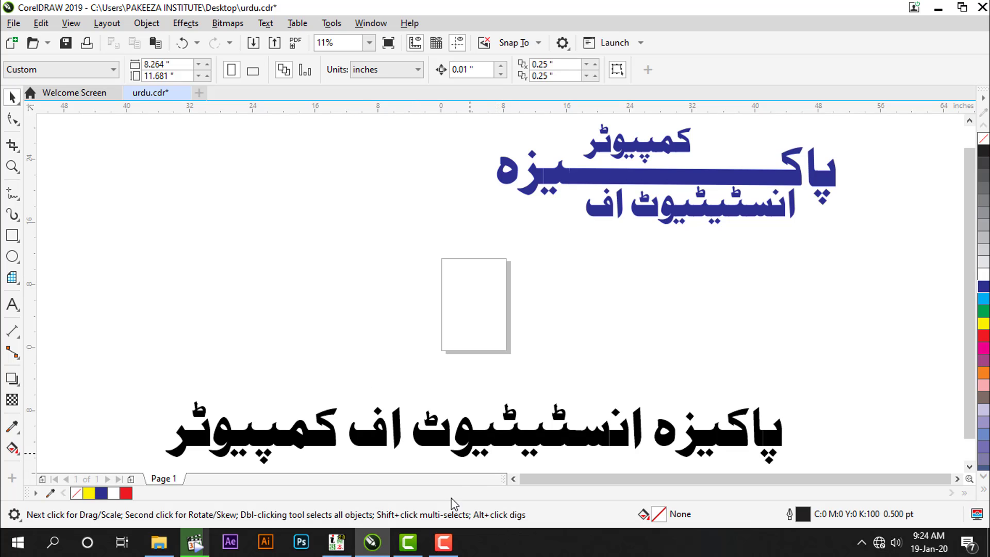
pyautogui.click(443, 542)
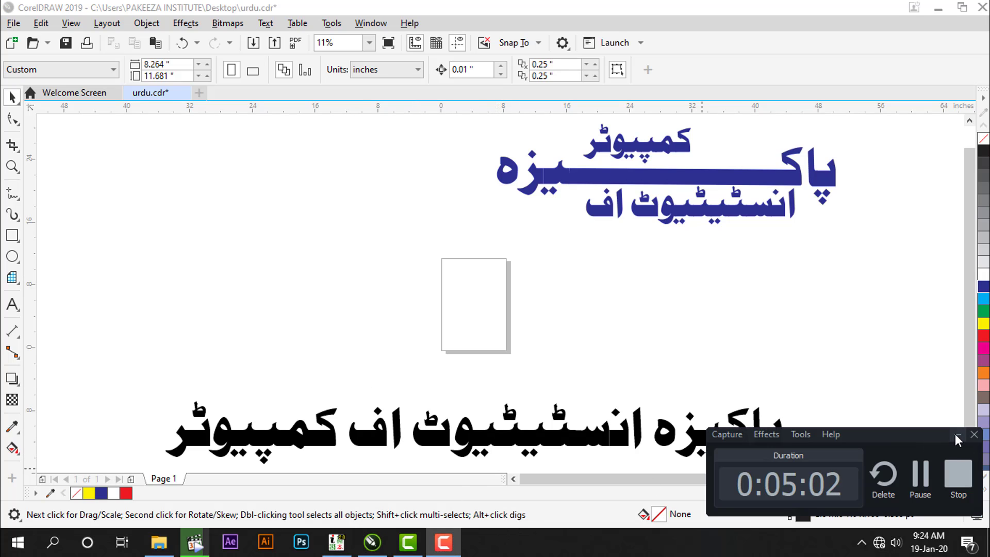
pyautogui.click(957, 434)
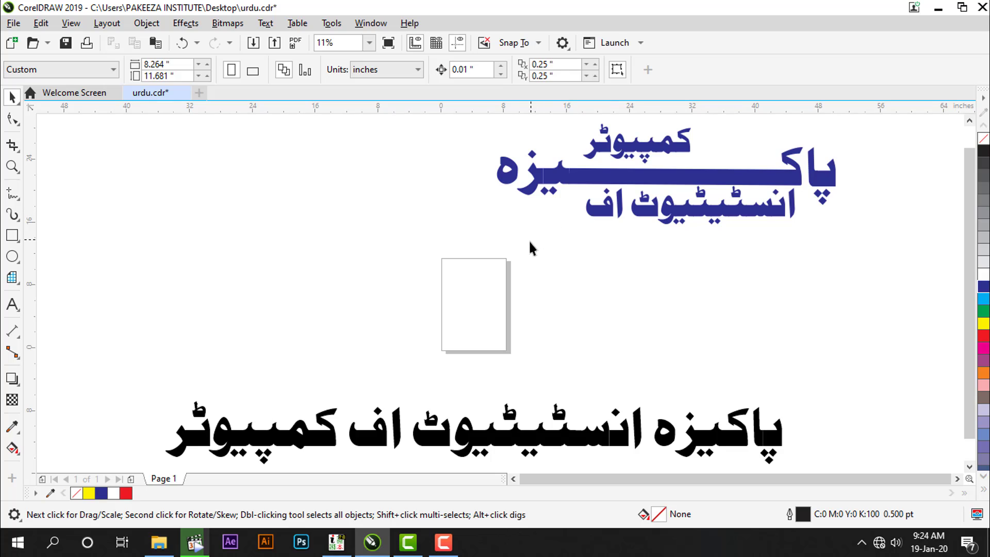
# Nudge the ز shape of the stretched پاکیزہ slightly toward the bar to close the thin gap between them.
pyautogui.click(542, 178)
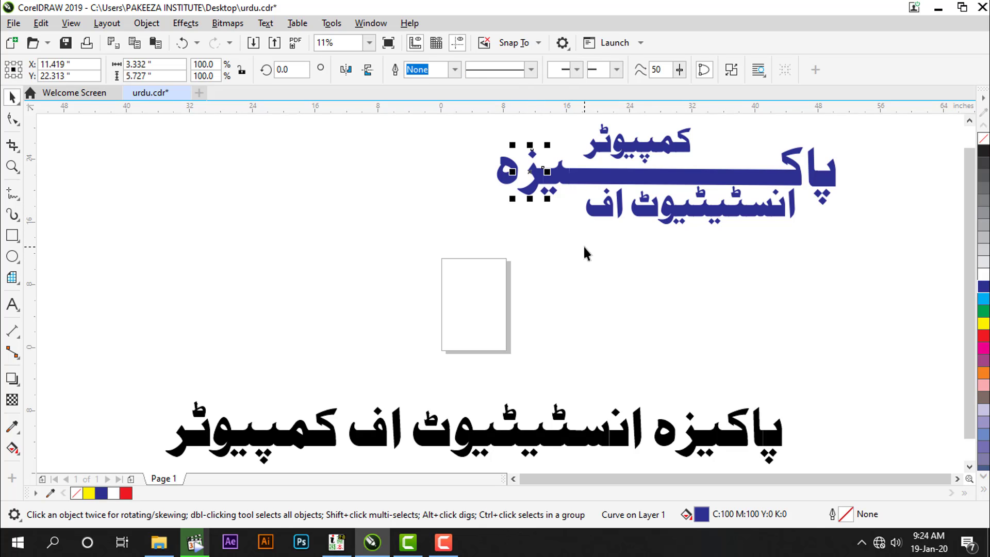
pyautogui.click(561, 172)
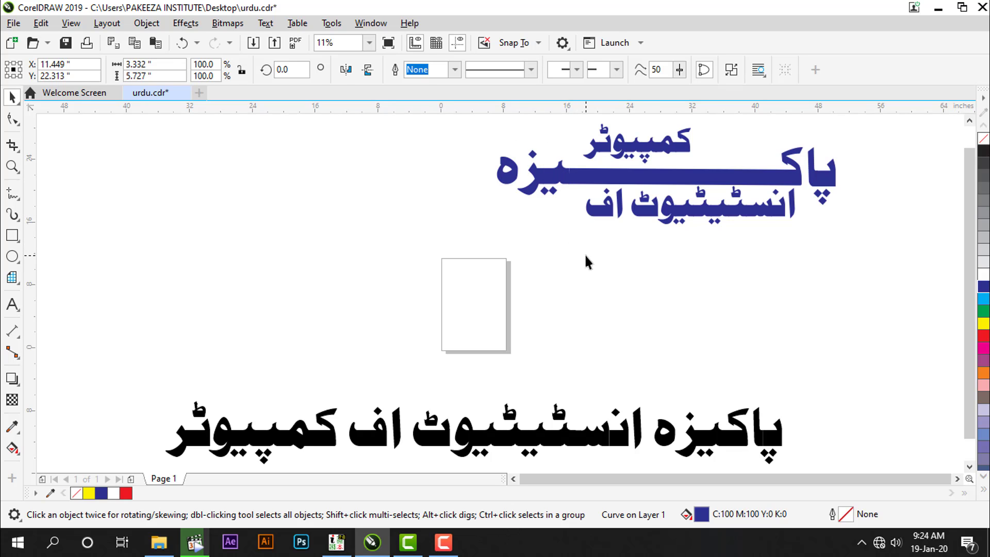
pyautogui.click(601, 254)
# Move the grouped black heading up so it lies across the page, beneath the blue design.
pyautogui.click(488, 434)
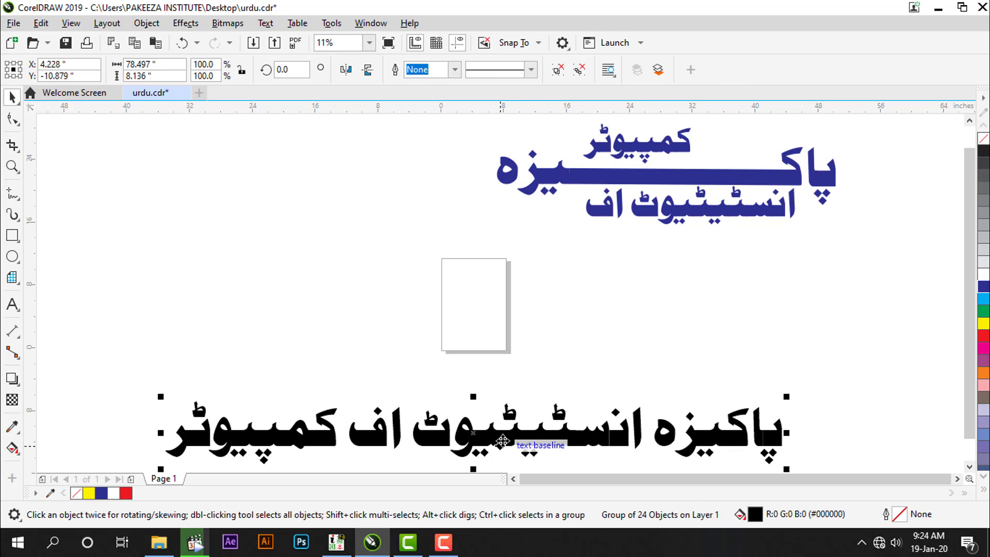
pyautogui.moveTo(504, 442); pyautogui.dragTo(481, 330)
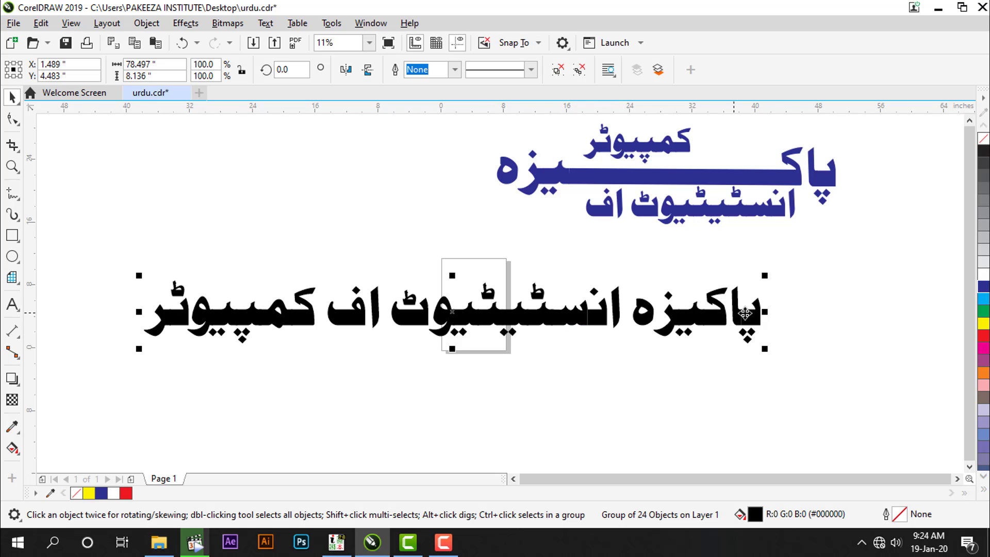
pyautogui.click(733, 333)
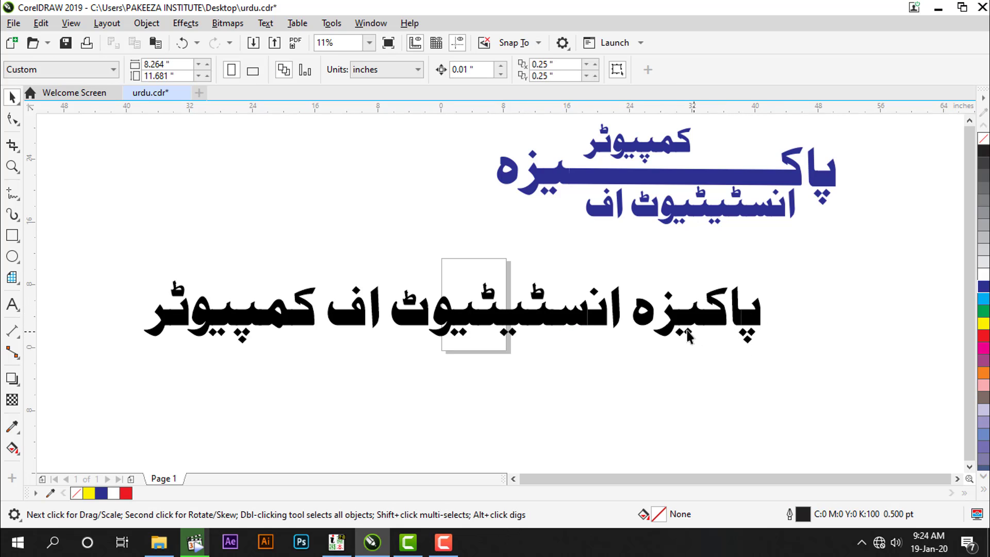
pyautogui.moveTo(688, 327); pyautogui.dragTo(735, 313)
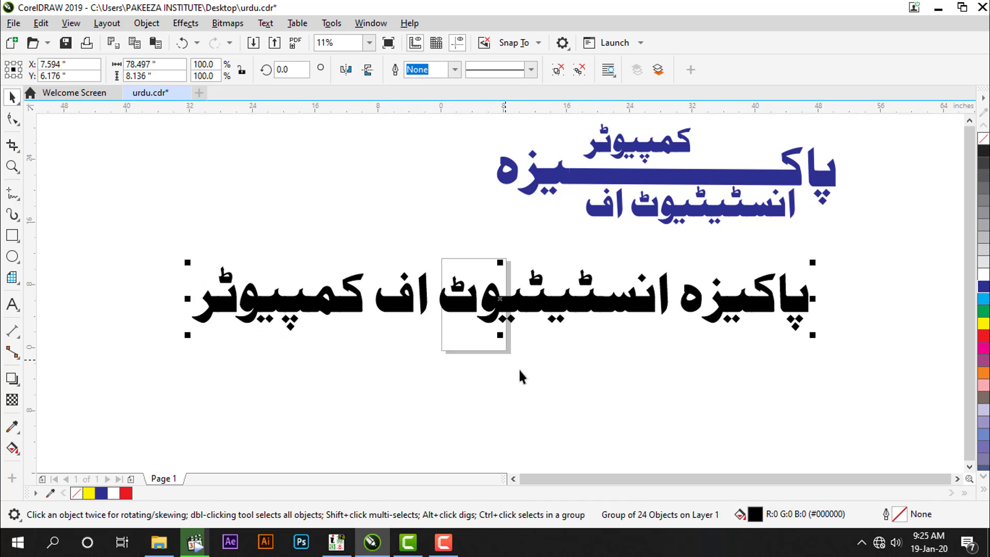
pyautogui.click(614, 373)
# Try a red fill on the black heading group and settle on blue, C:100 M:100 Y:0 K:0.
pyautogui.click(757, 306)
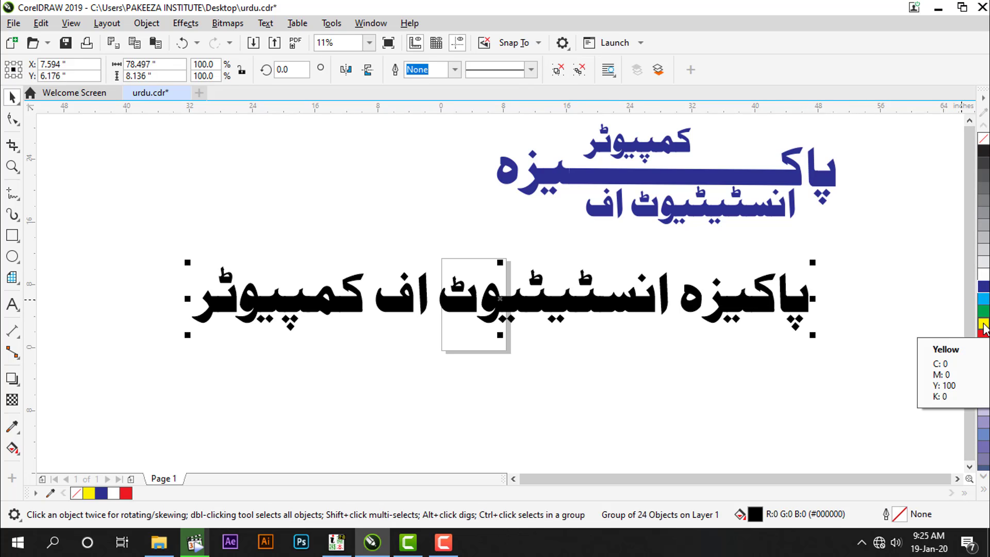
pyautogui.click(984, 334)
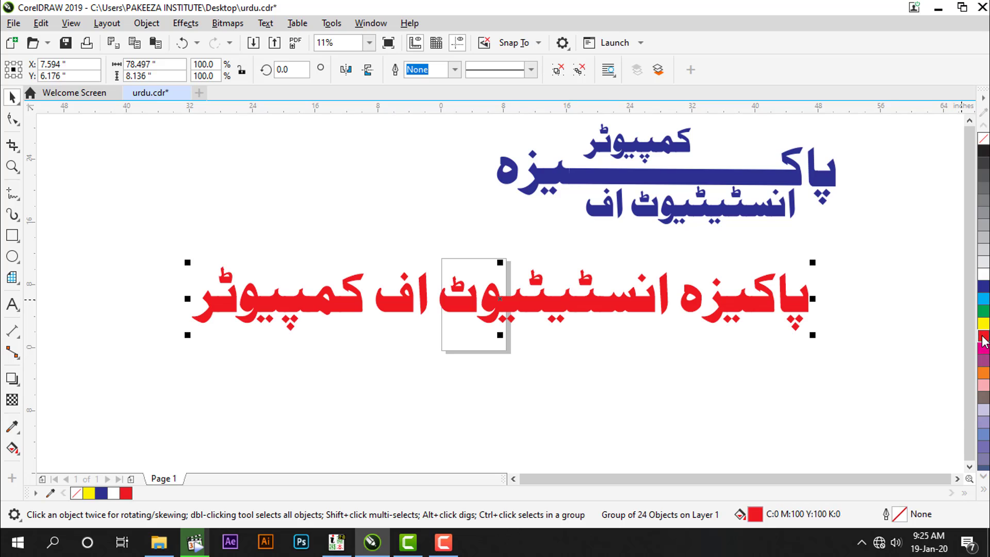
pyautogui.click(984, 287)
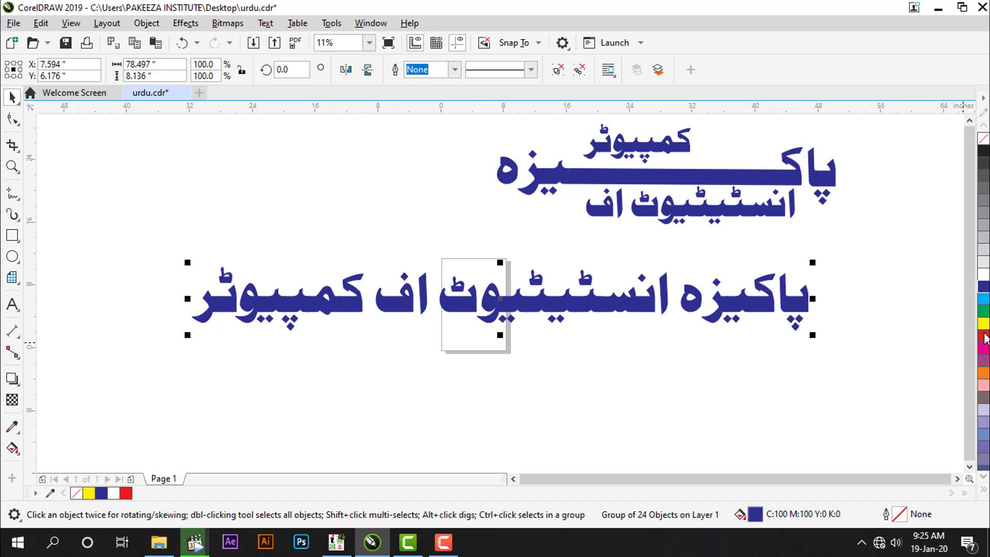
# Give the heading group a red outline, trying widths of 8.0 pt and 12.0 pt.
pyautogui.rightClick(985, 336)
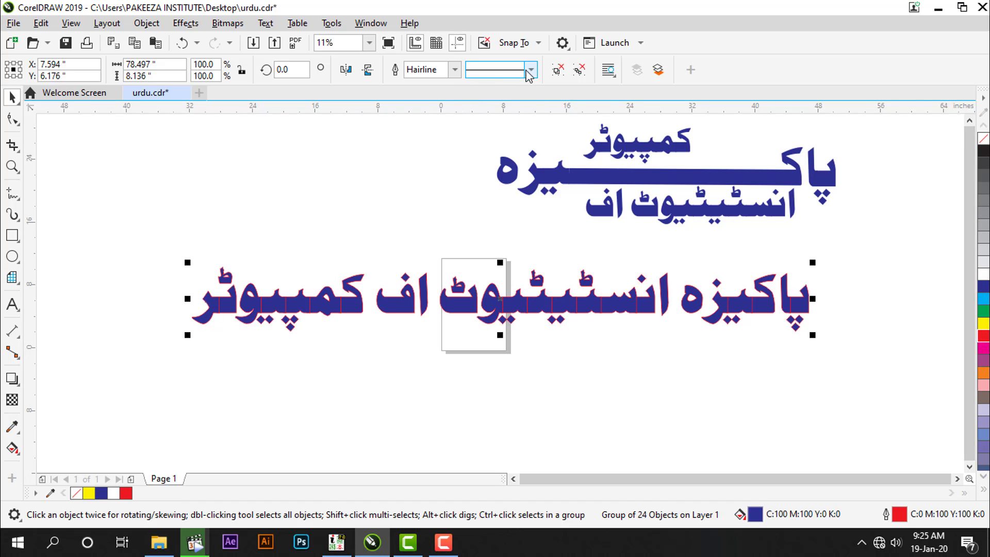
pyautogui.click(454, 70)
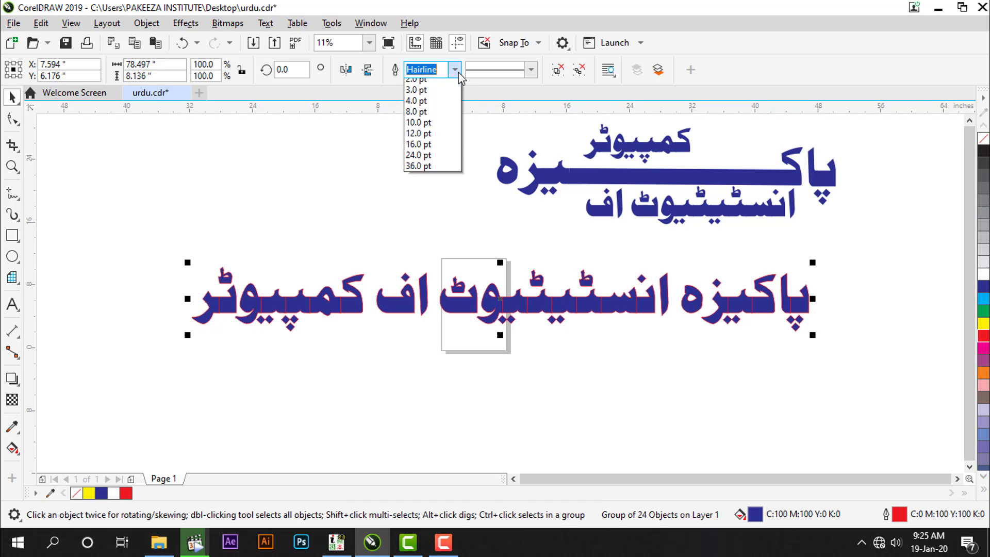
pyautogui.click(426, 187)
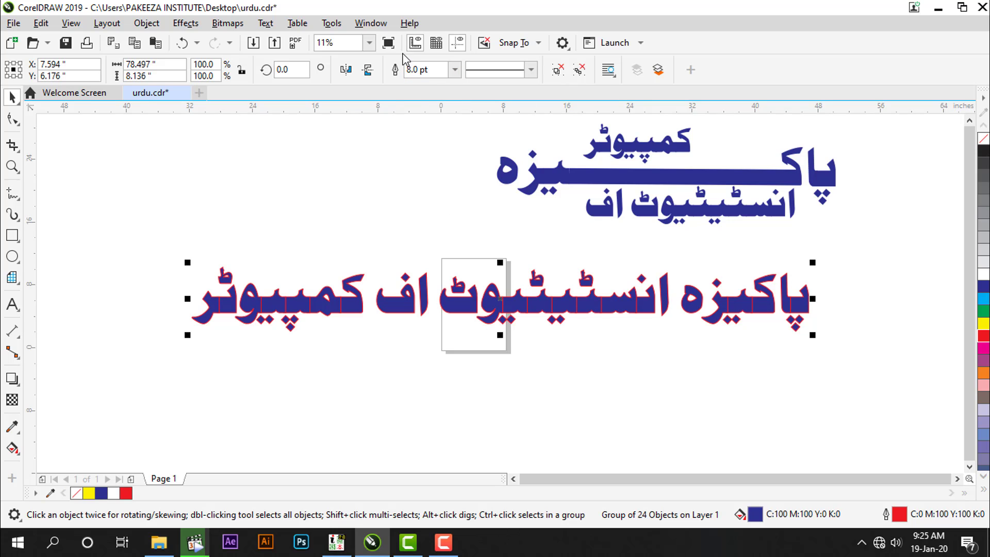
pyautogui.click(454, 70)
pyautogui.click(428, 205)
pyautogui.scroll(2, 652, 326)
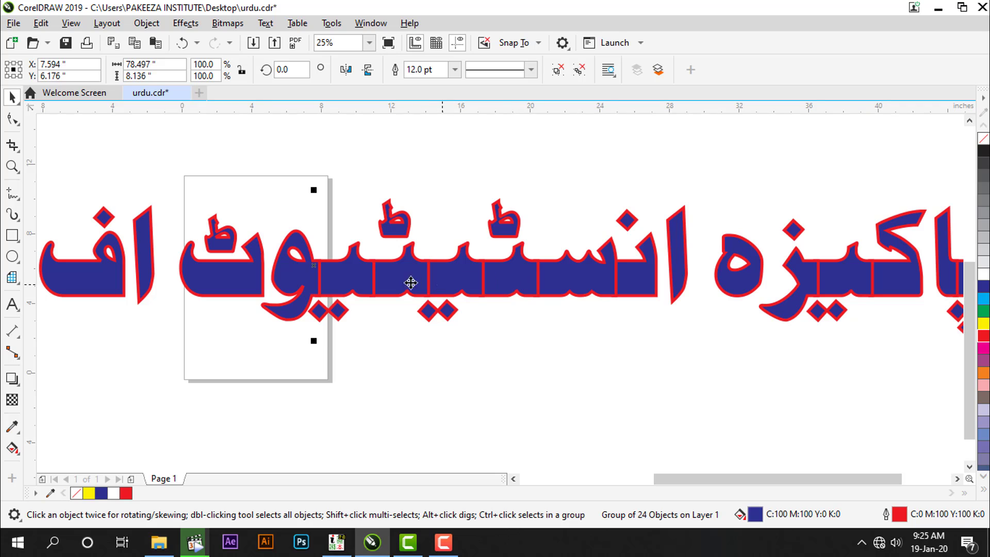
pyautogui.scroll(-2, 562, 304)
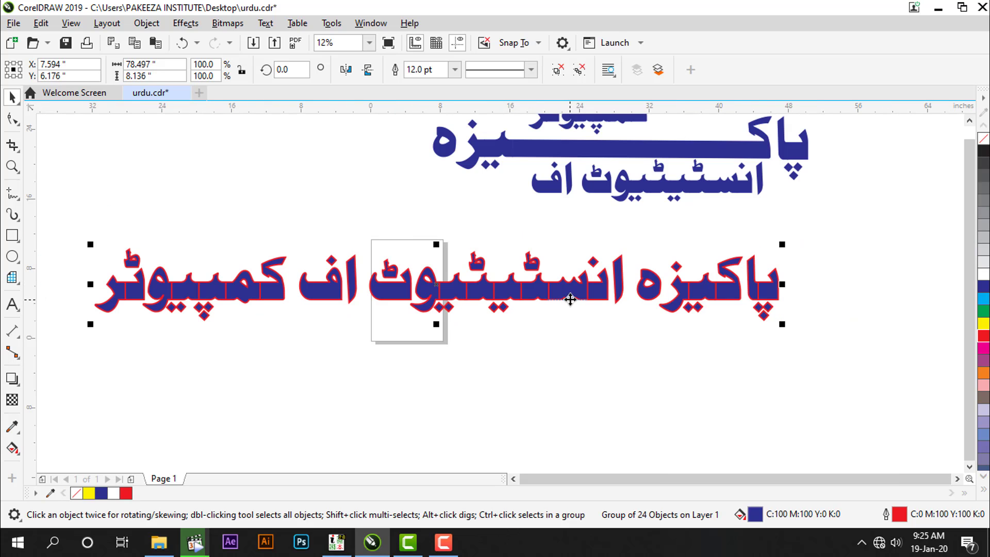
pyautogui.click(969, 123)
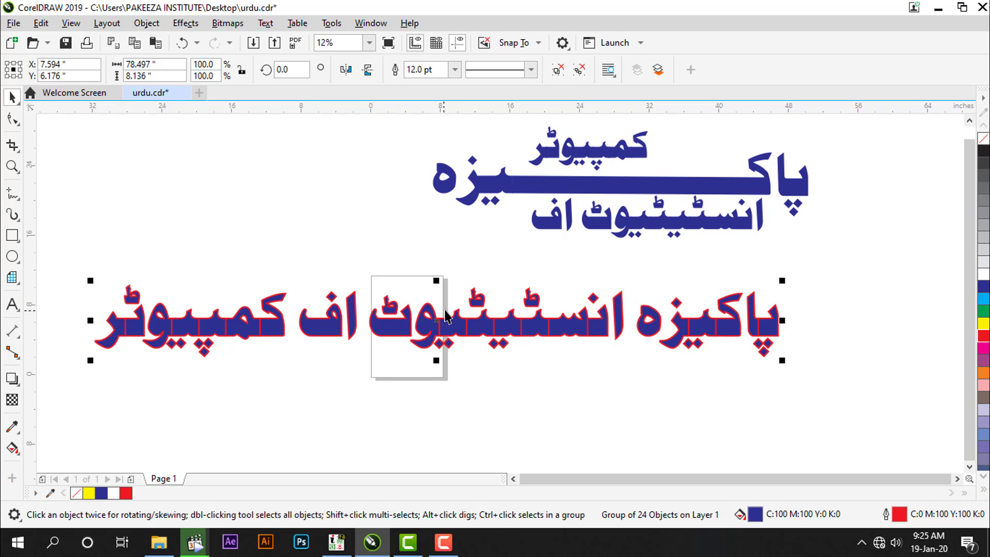
# Undo the red outline and its width changes on the heading group.
pyautogui.hotkey('ctrl', 'z')
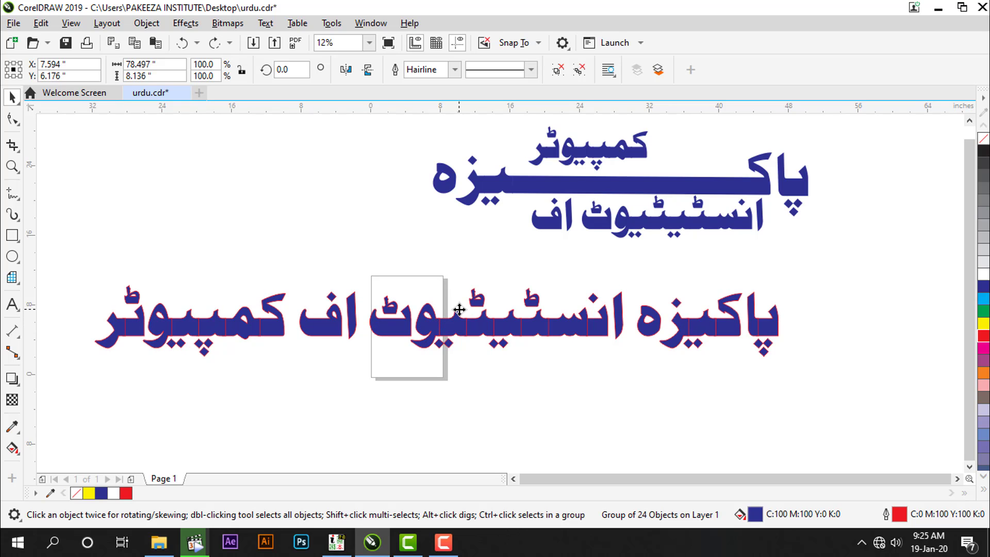
pyautogui.click(442, 268)
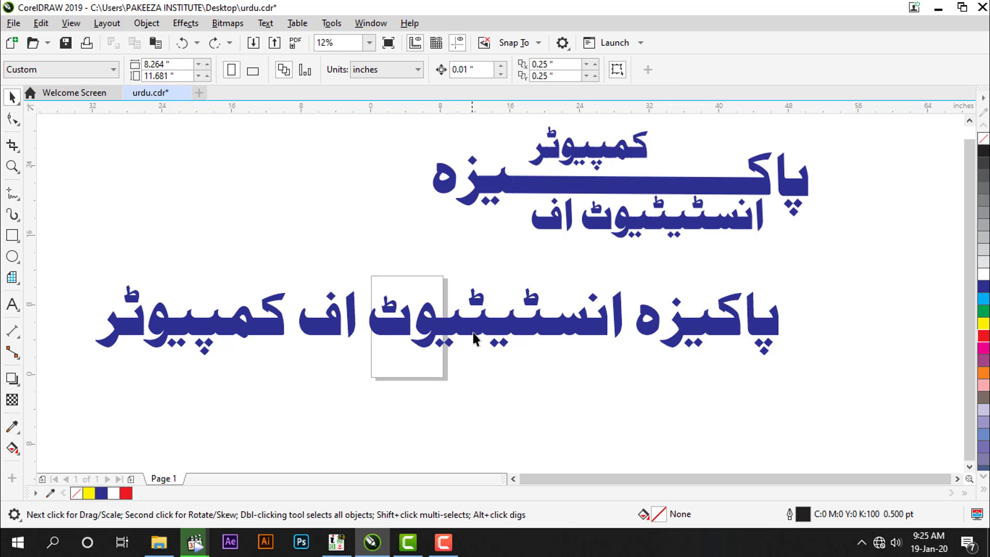
# Convert the heading group to curves and ungroup all of its objects.
pyautogui.click(471, 335)
pyautogui.rightClick(472, 330)
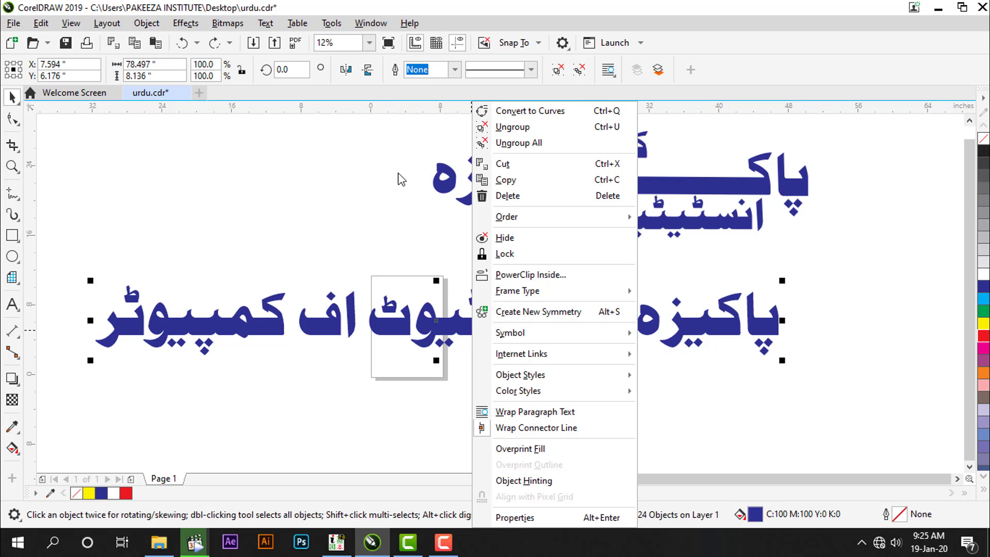
pyautogui.click(515, 111)
pyautogui.click(828, 420)
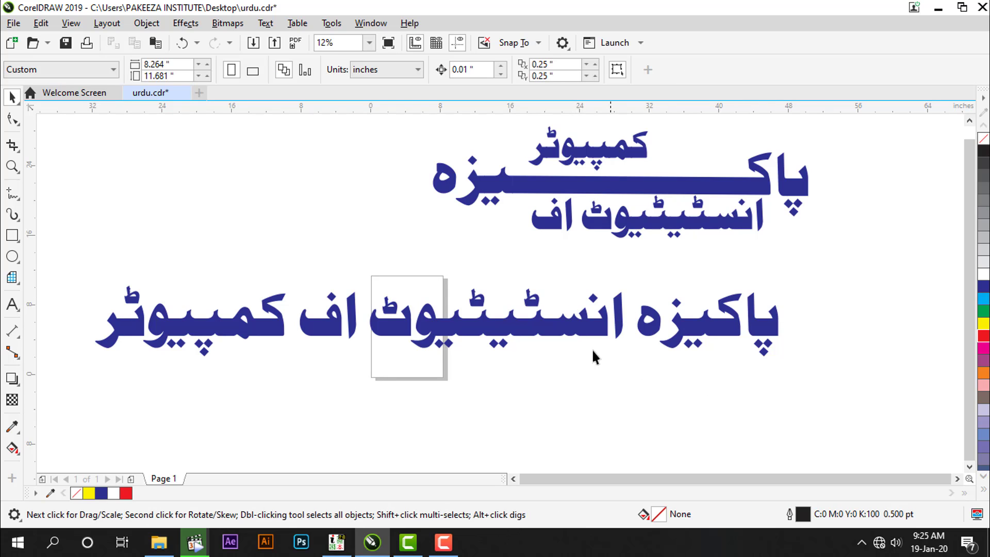
pyautogui.click(559, 330)
pyautogui.rightClick(562, 330)
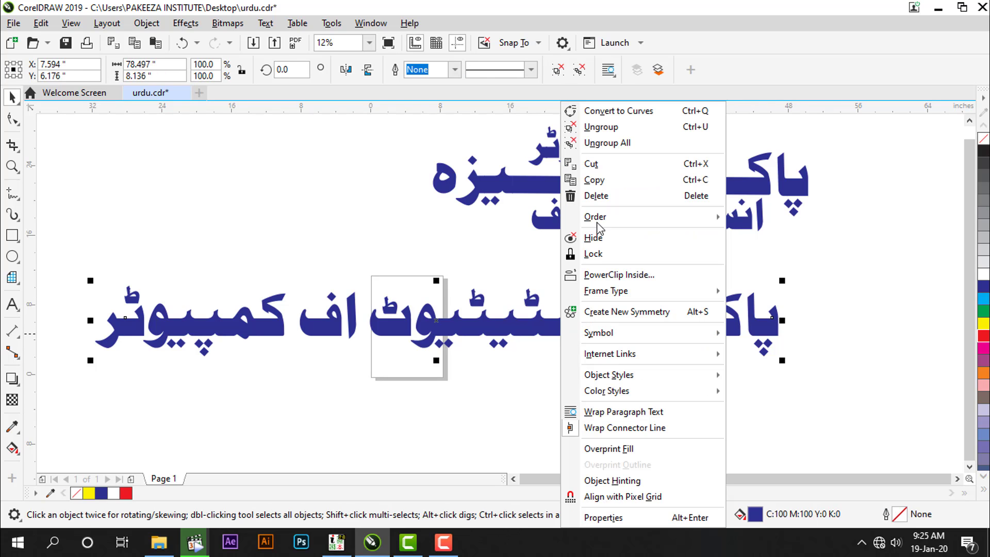
pyautogui.click(606, 143)
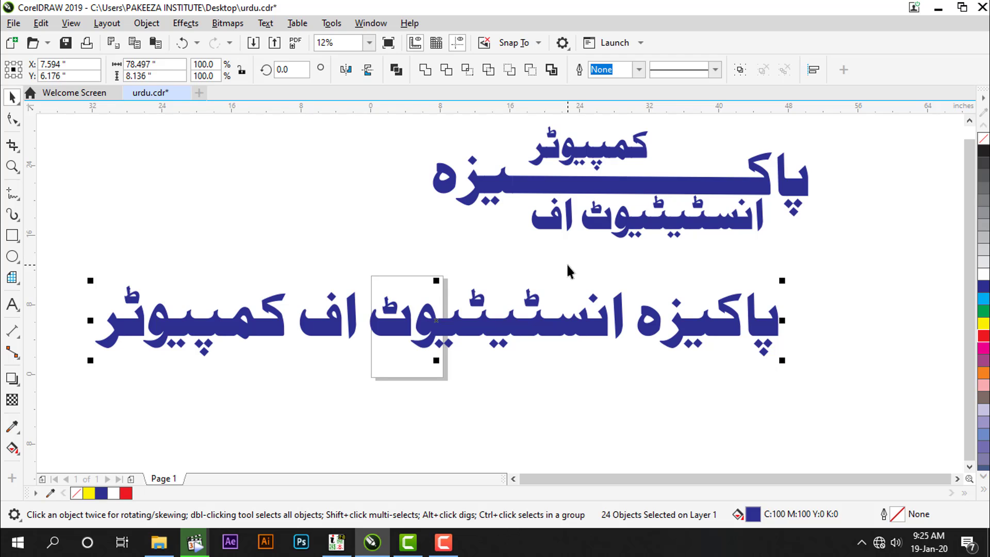
# Select all the letter shapes of the lower heading and weld them into a single curve.
pyautogui.click(130, 290)
pyautogui.moveTo(66, 270); pyautogui.dragTo(785, 381)
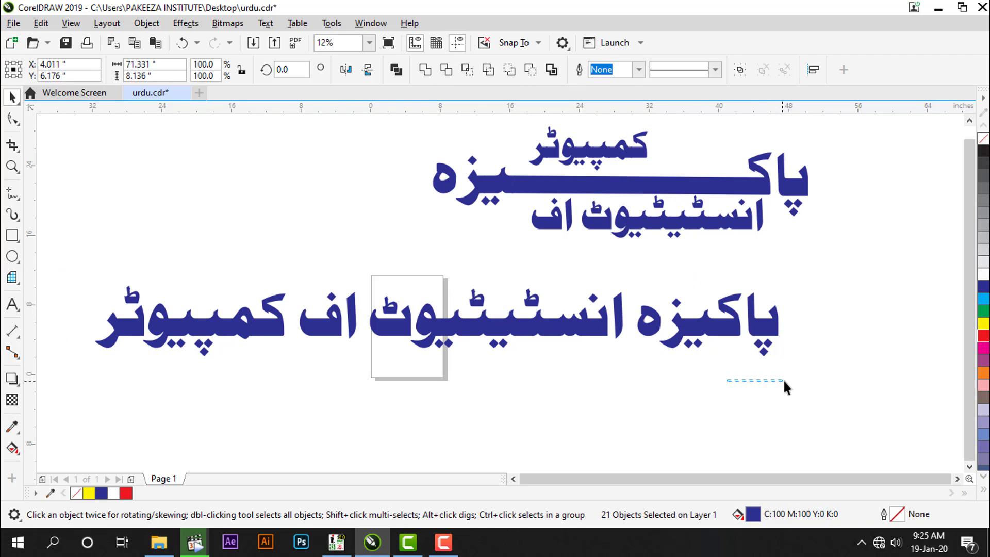
pyautogui.click(785, 380)
pyautogui.moveTo(821, 276); pyautogui.dragTo(355, 378)
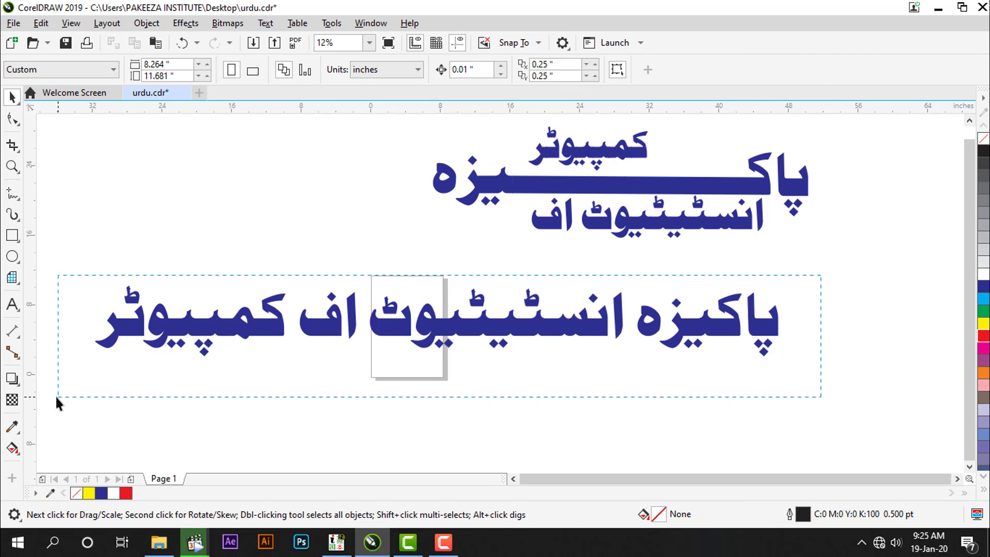
pyautogui.moveTo(56, 397); pyautogui.dragTo(57, 398)
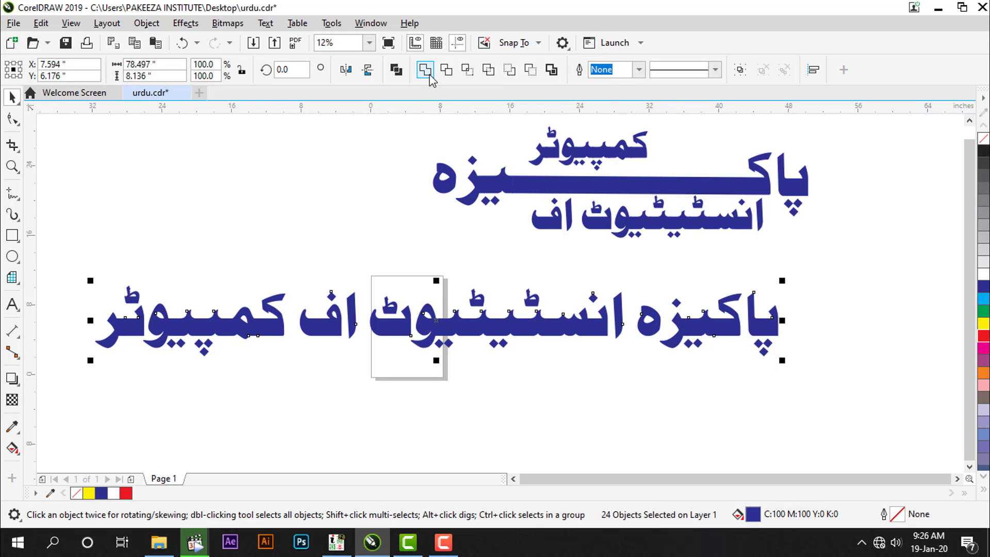
pyautogui.click(425, 70)
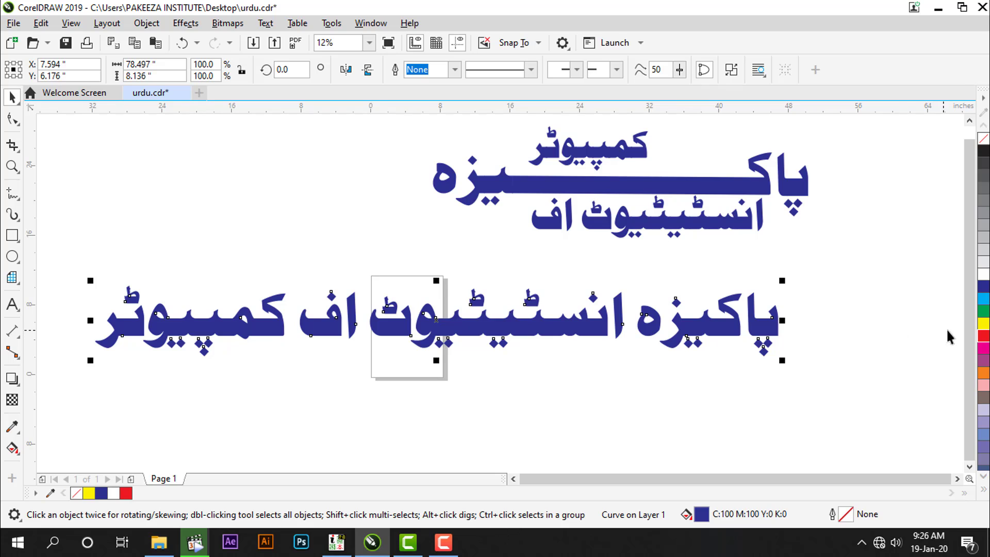
# Give the welded heading a red outline 16.0 pt wide.
pyautogui.rightClick(984, 336)
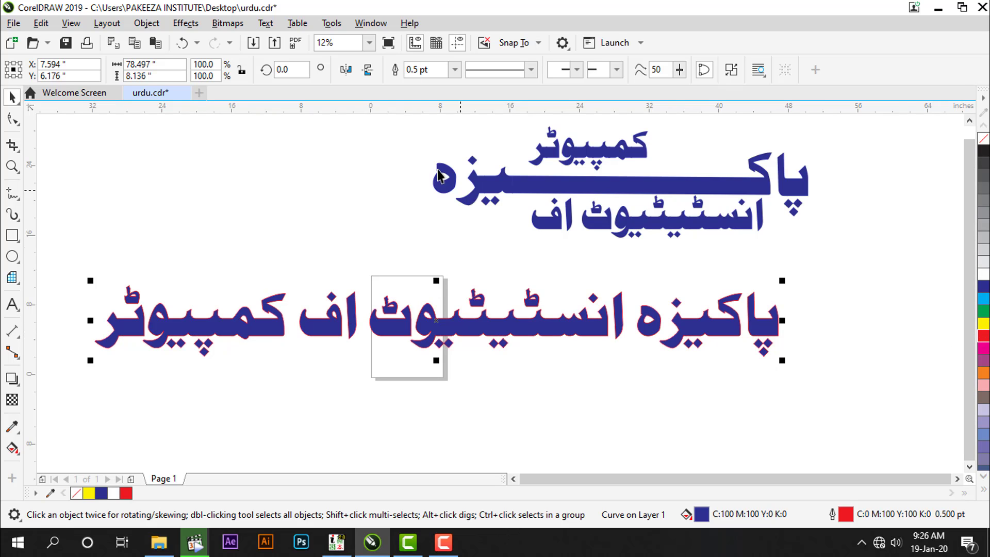
pyautogui.click(455, 70)
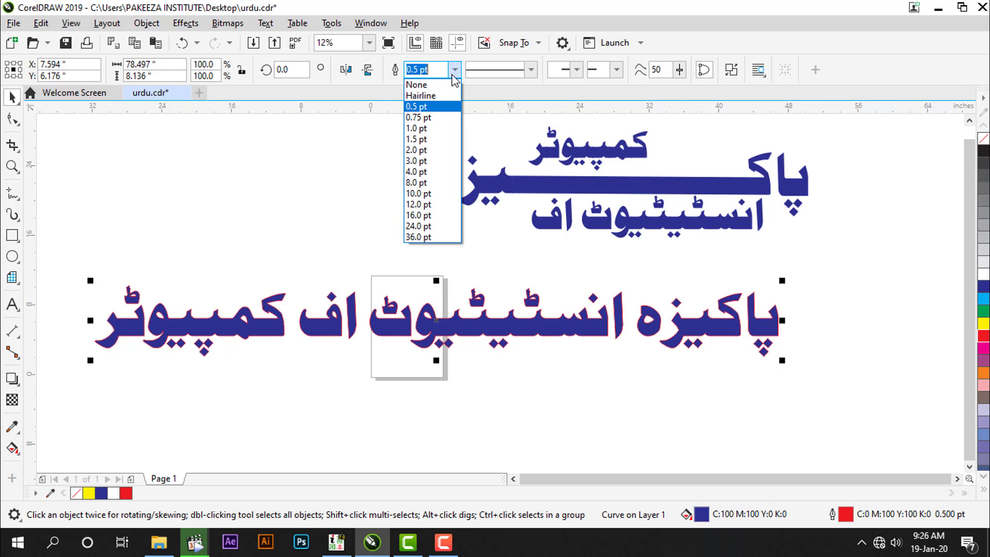
pyautogui.click(427, 213)
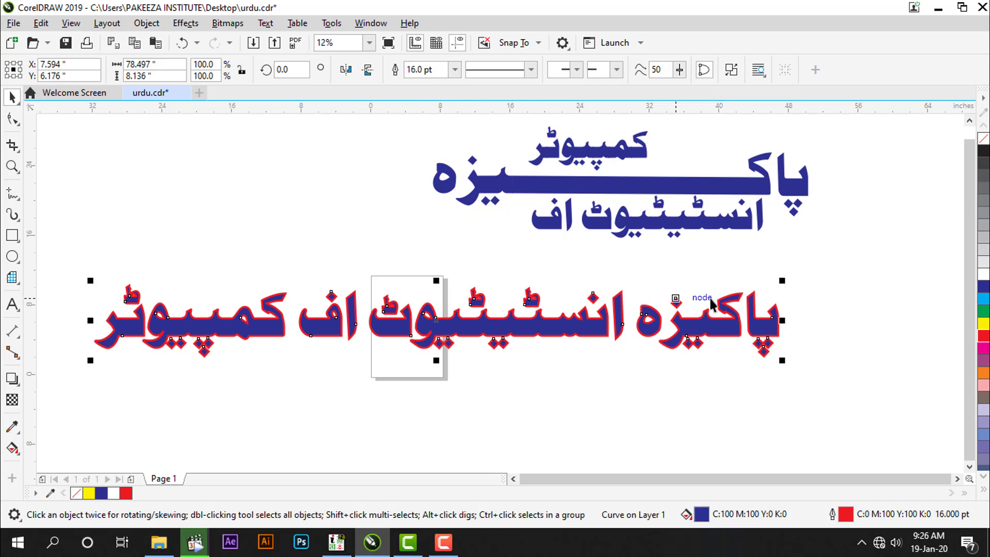
# Change both the outline and the fill of the welded heading to yellow.
pyautogui.rightClick(984, 326)
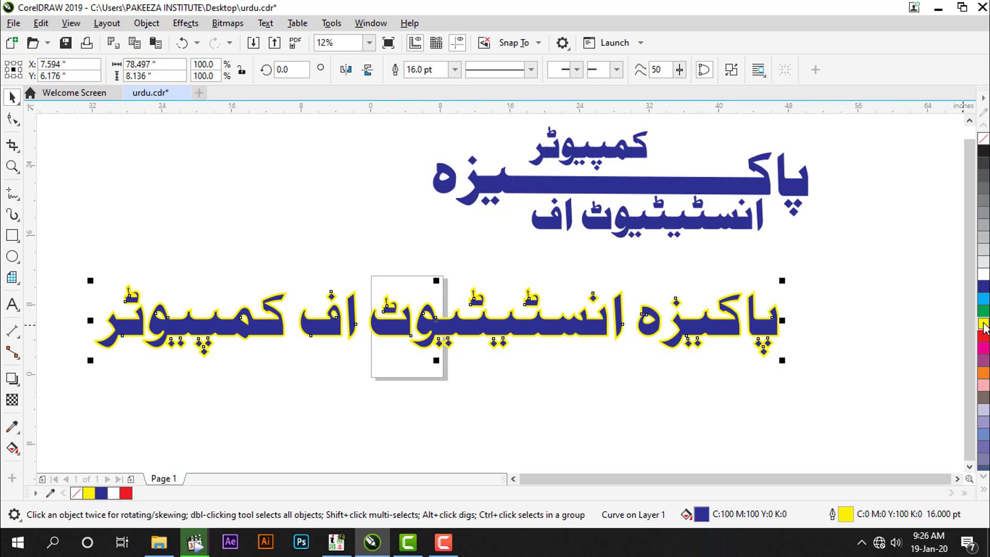
pyautogui.click(984, 323)
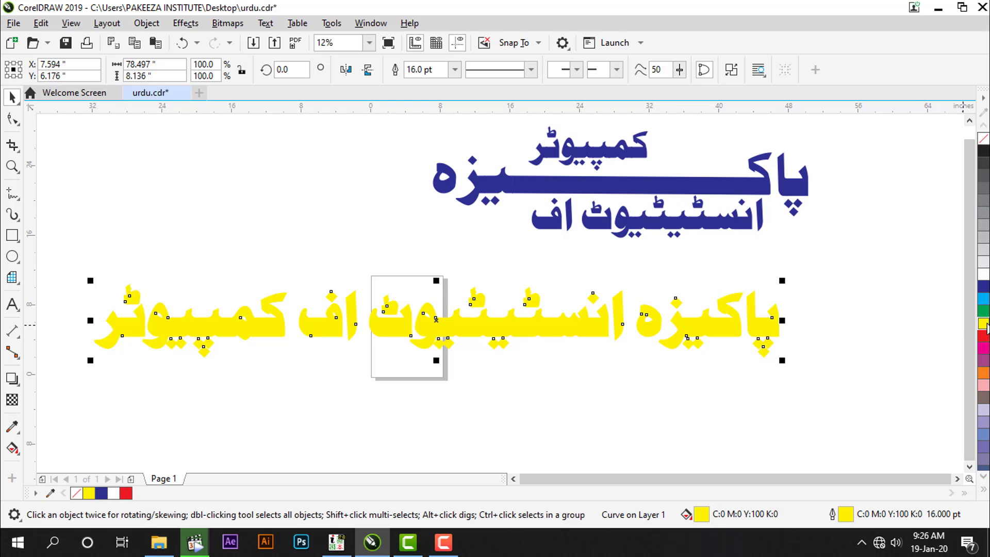
# Change the welded heading's outline to red and apply a finely dashed line style to it.
pyautogui.rightClick(984, 336)
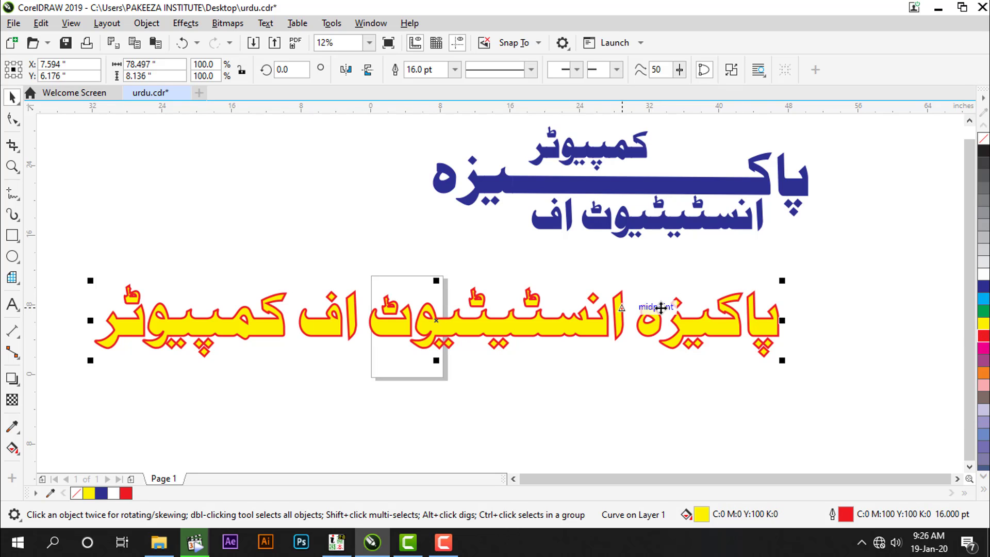
pyautogui.click(529, 73)
pyautogui.click(517, 198)
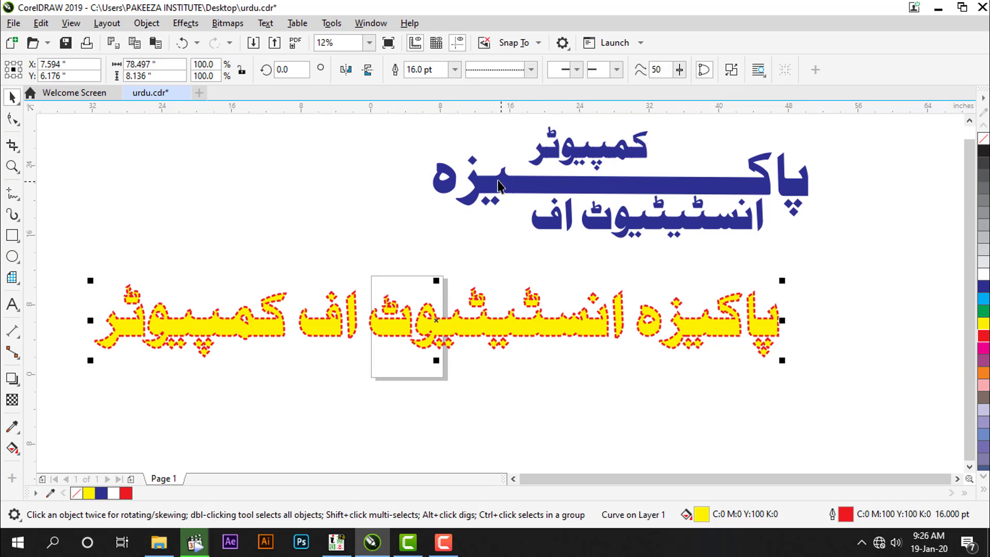
# Restore the solid line style on the welded heading's outline and set its width to 8.0 pt.
pyautogui.click(530, 71)
pyautogui.click(522, 93)
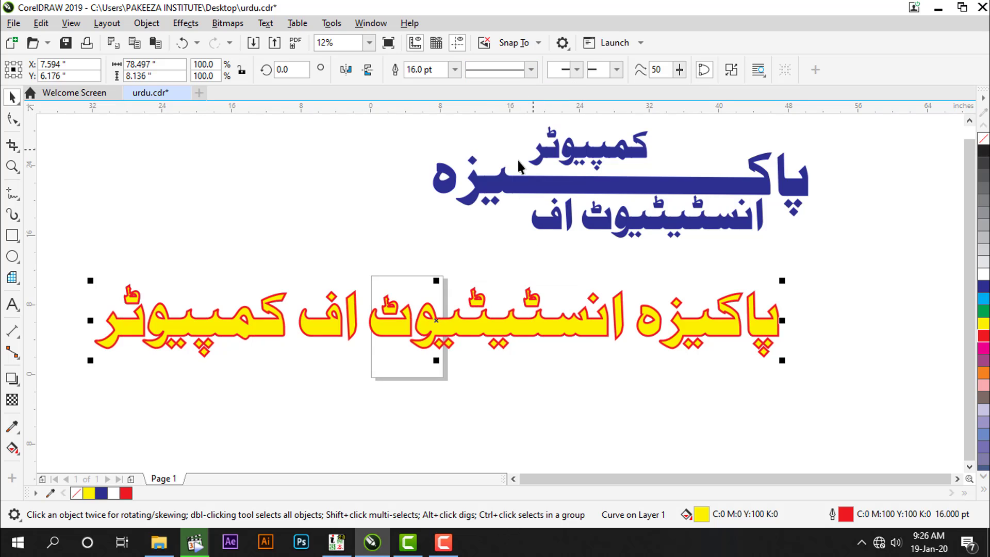
pyautogui.click(454, 69)
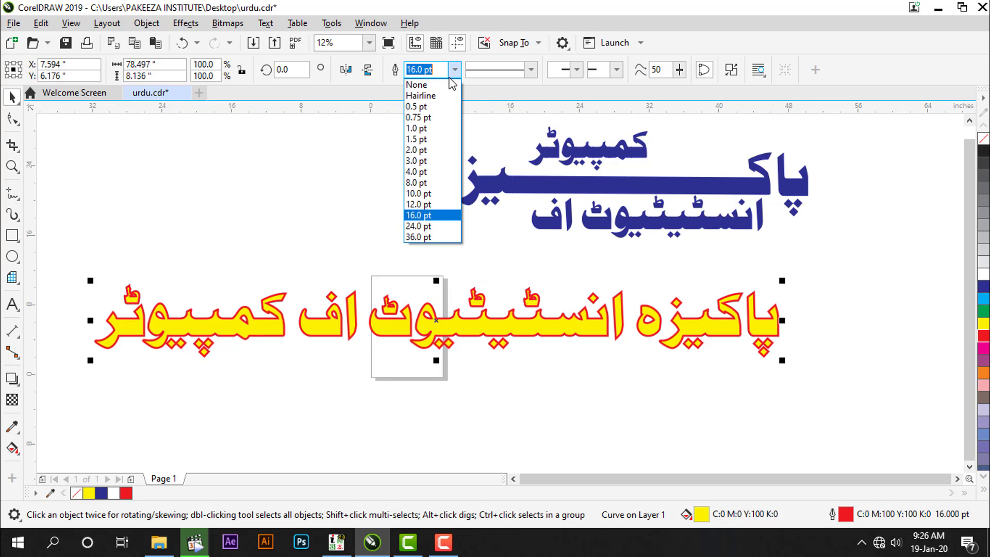
pyautogui.click(420, 183)
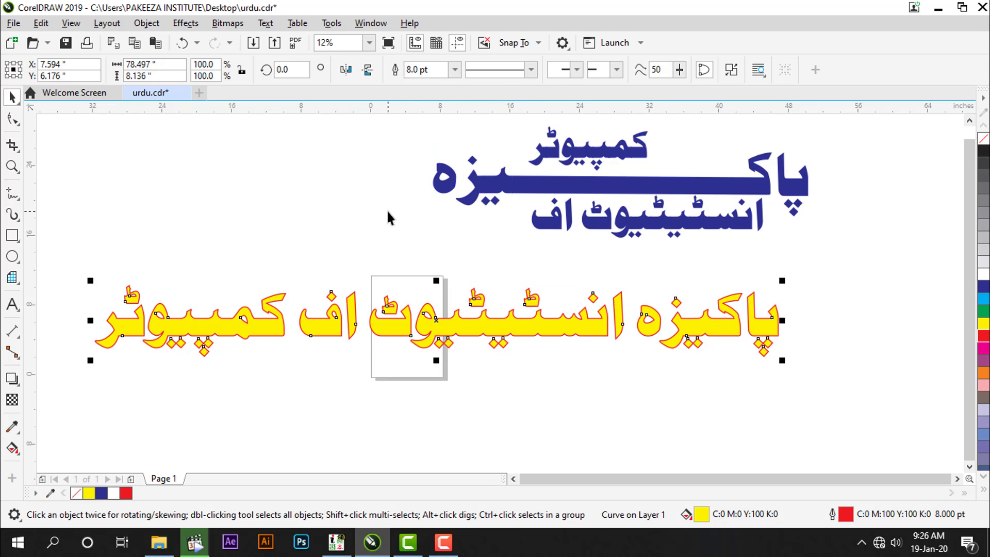
# Move the yellow welded heading down and to the right so it sits below the page, and deselect it.
pyautogui.click(643, 307)
pyautogui.scroll(2, 584, 308)
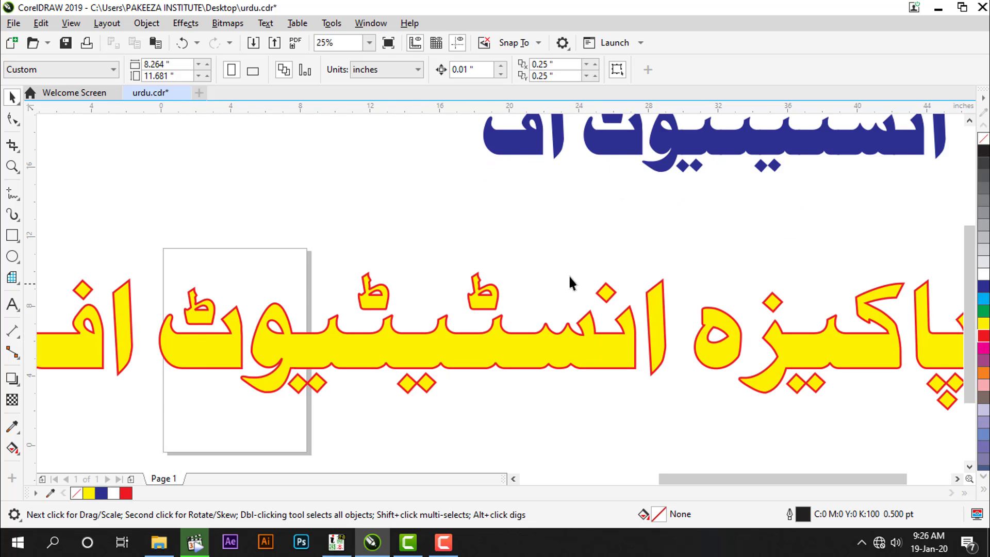
pyautogui.scroll(-2, 570, 282)
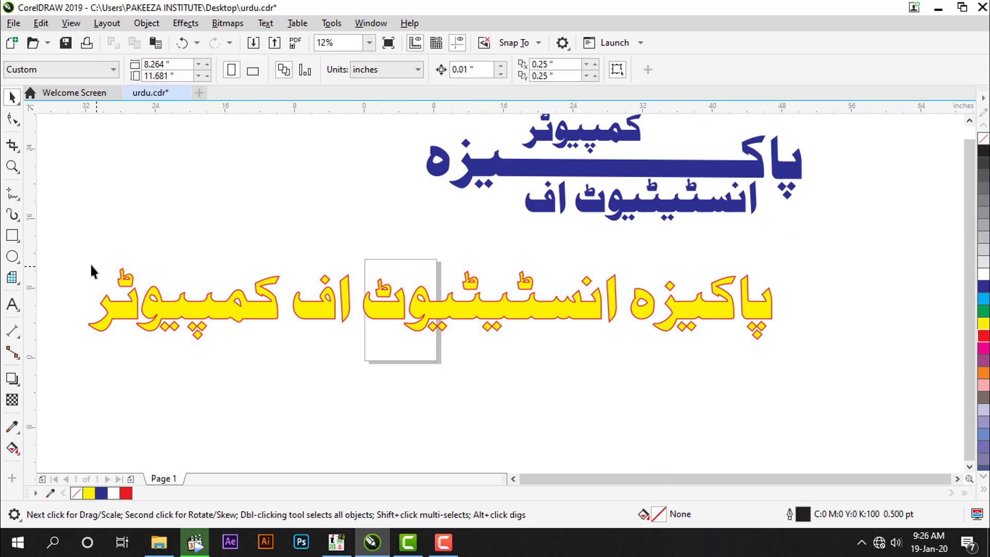
pyautogui.moveTo(403, 308); pyautogui.dragTo(551, 409)
pyautogui.click(516, 266)
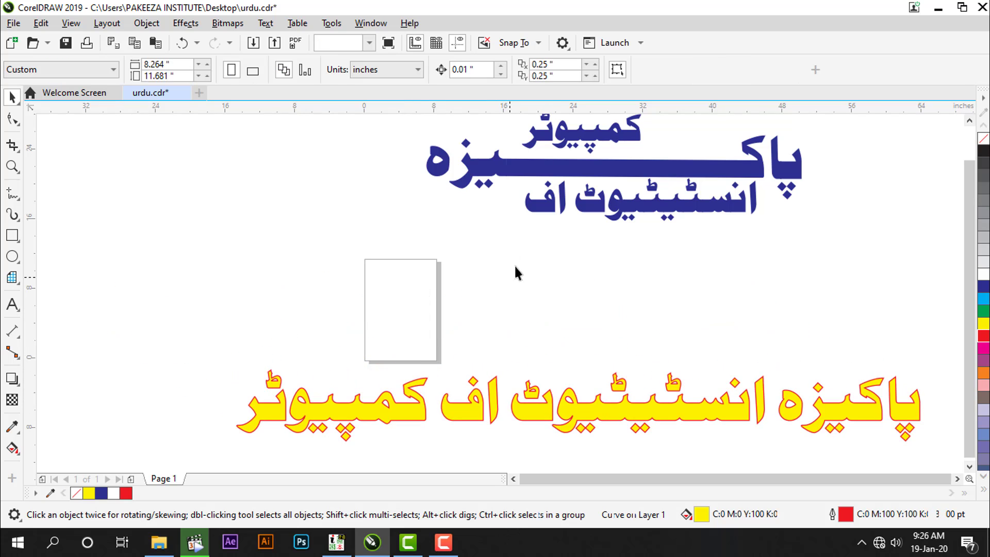
# Select all objects of the blue stretched پاکیزہ lettering arrangement above the page.
pyautogui.click(970, 121)
pyautogui.moveTo(382, 122); pyautogui.dragTo(852, 313)
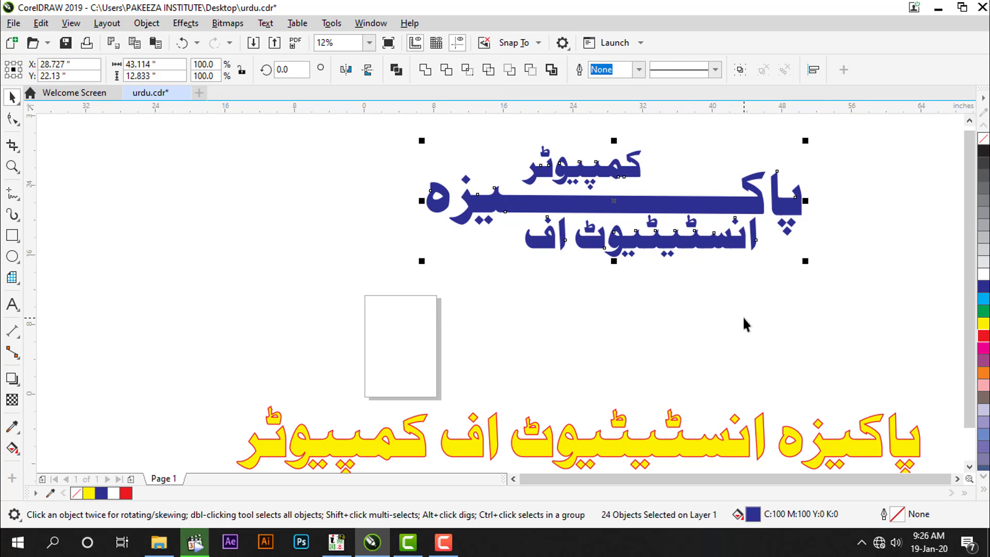